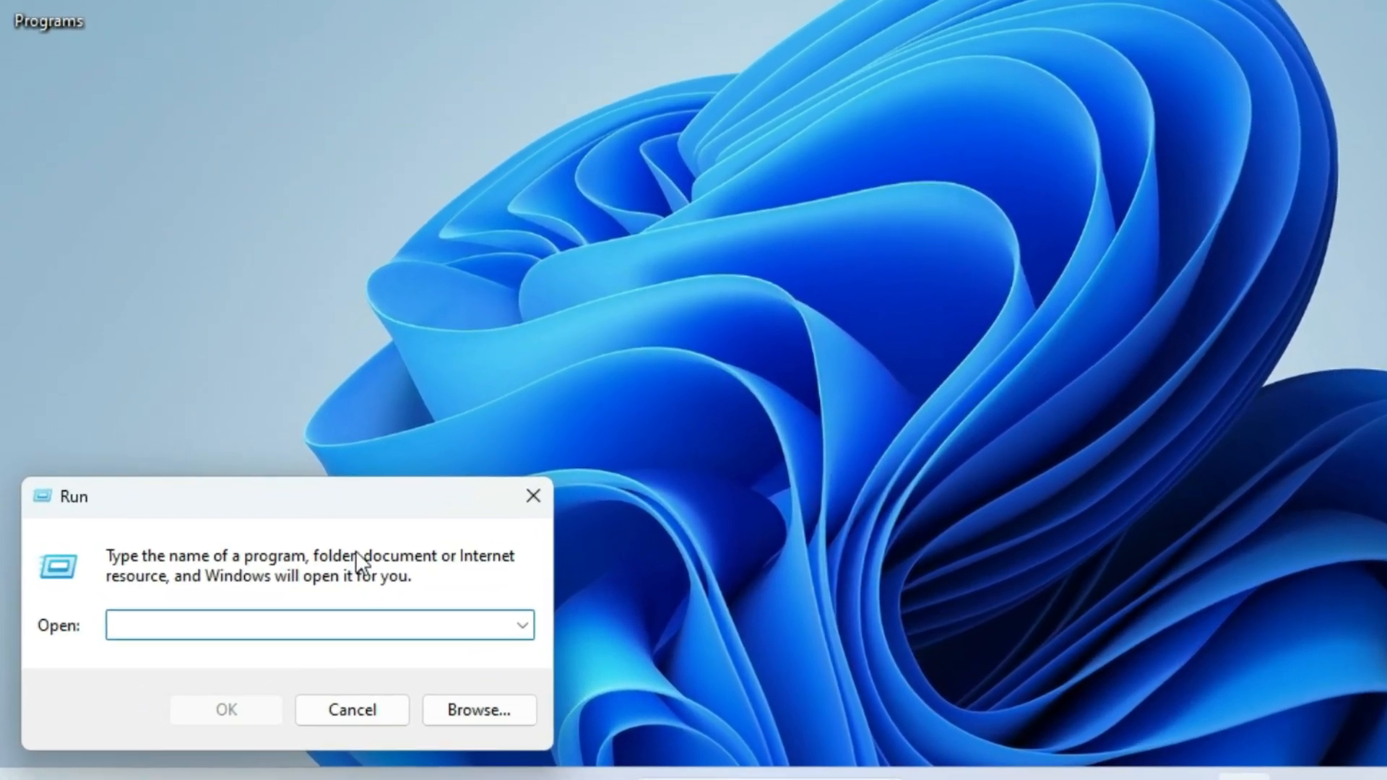
Step: Run msconfig and open Task Manager's startup apps list from System Configuration
{"action": "type", "text": "msconfig"}
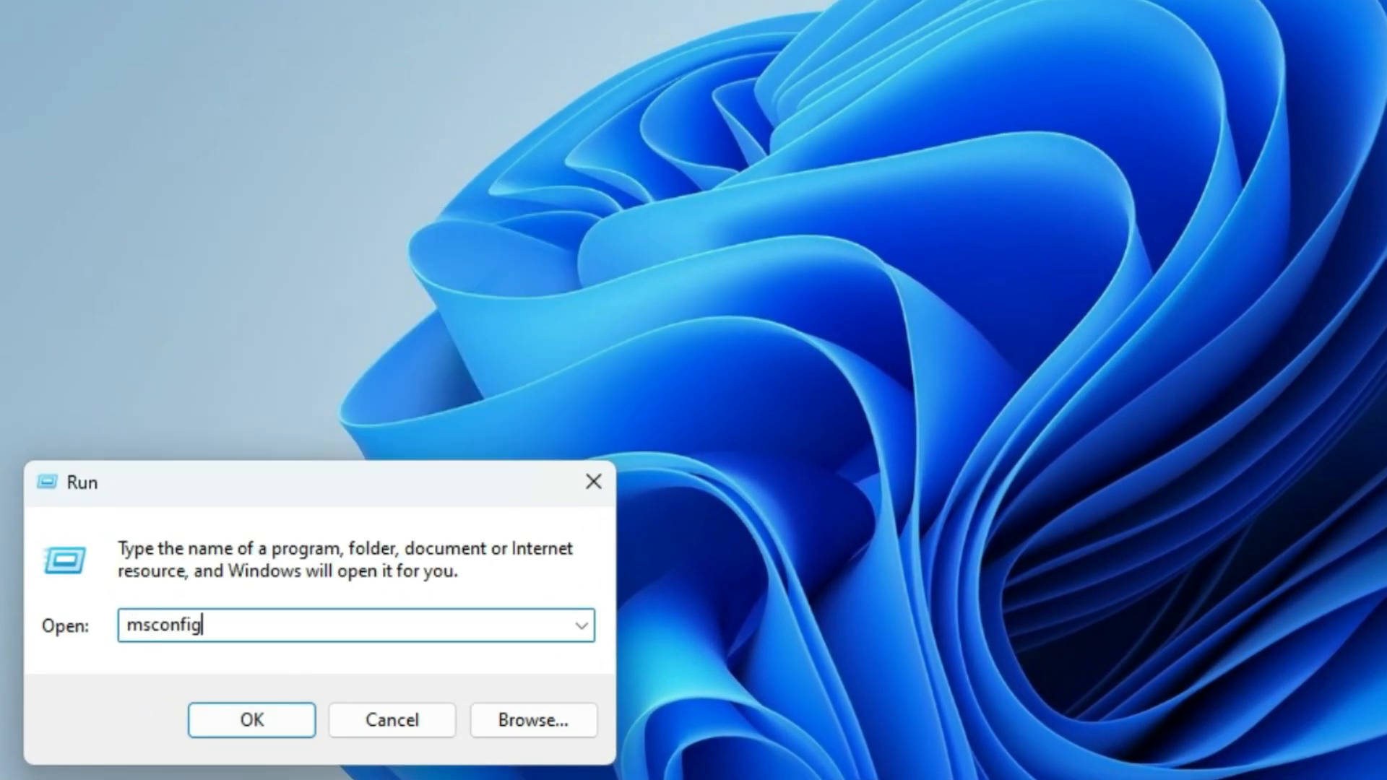
{"action": "left_click", "coordinate": [219, 721]}
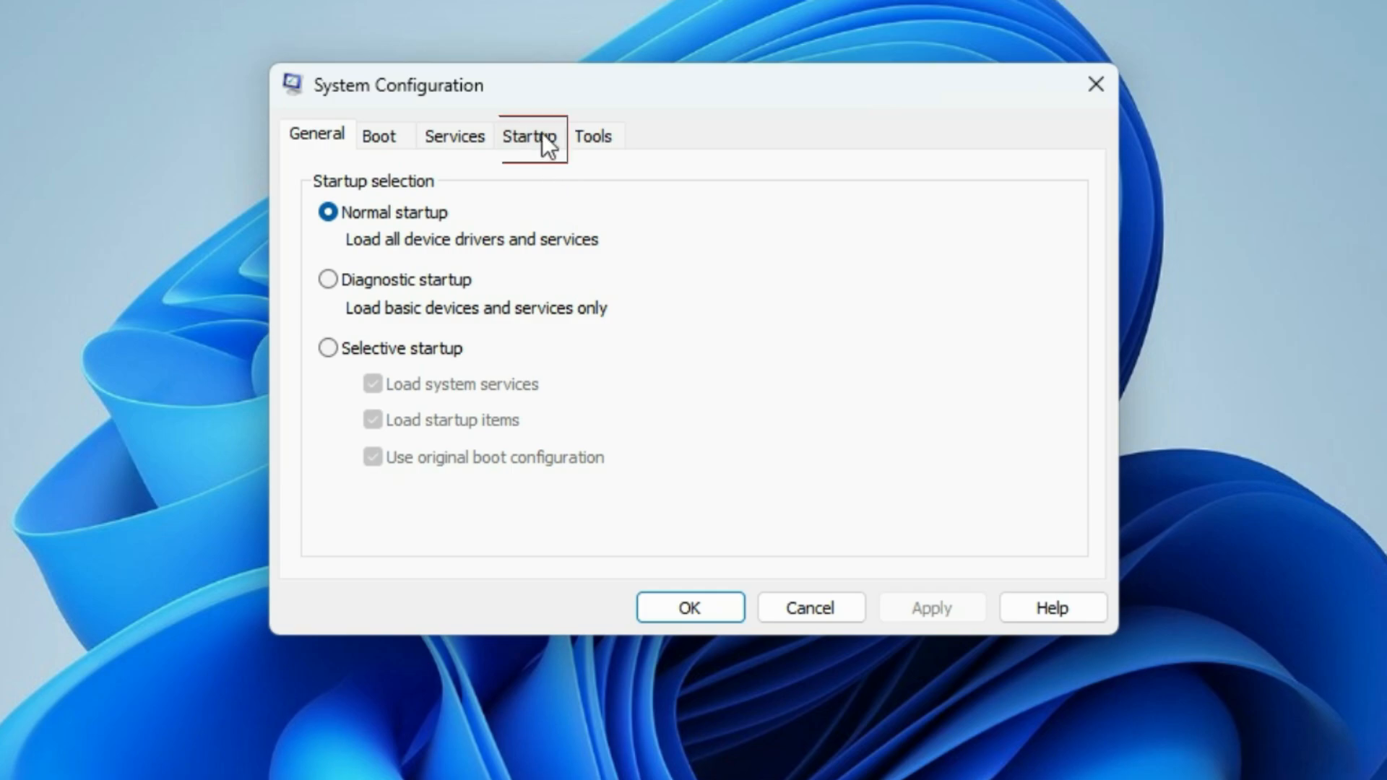
{"action": "left_click", "coordinate": [541, 135]}
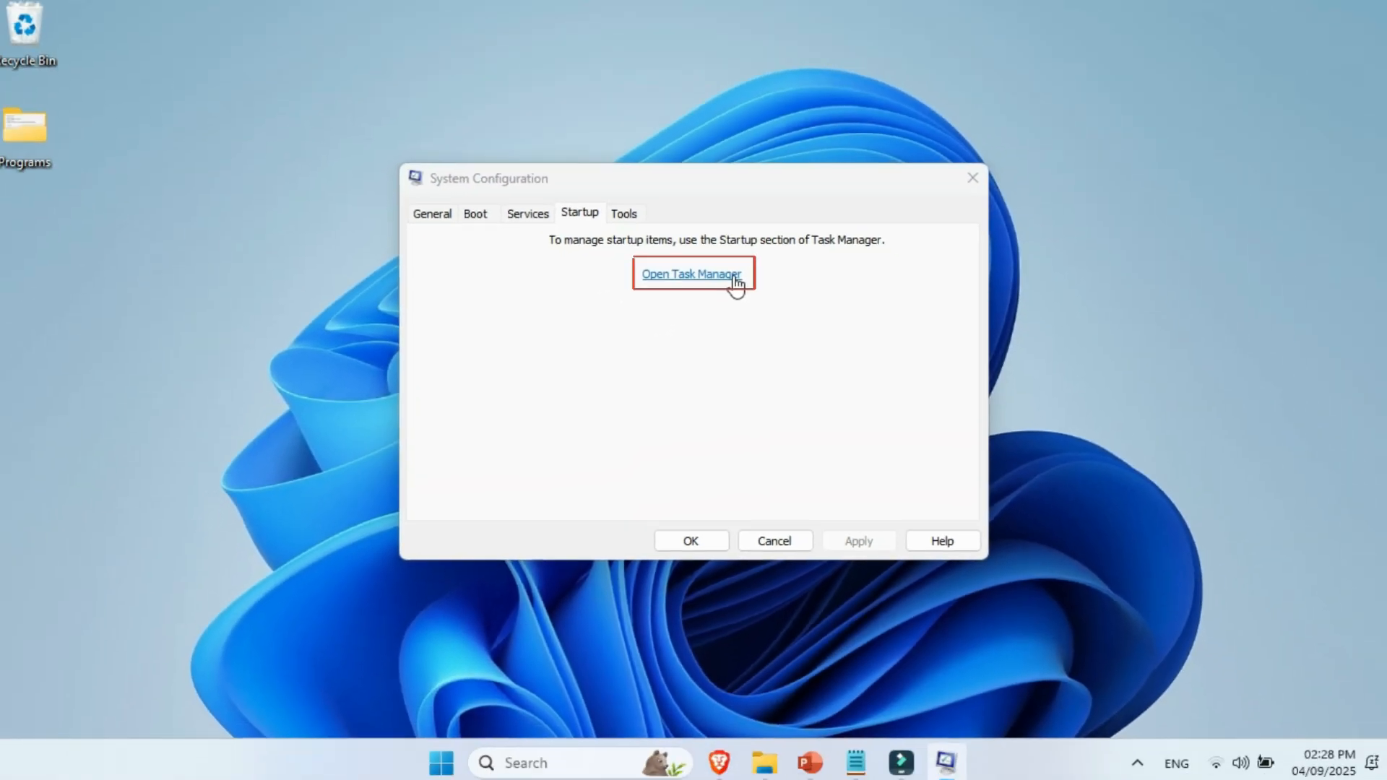
{"action": "left_click", "coordinate": [733, 279]}
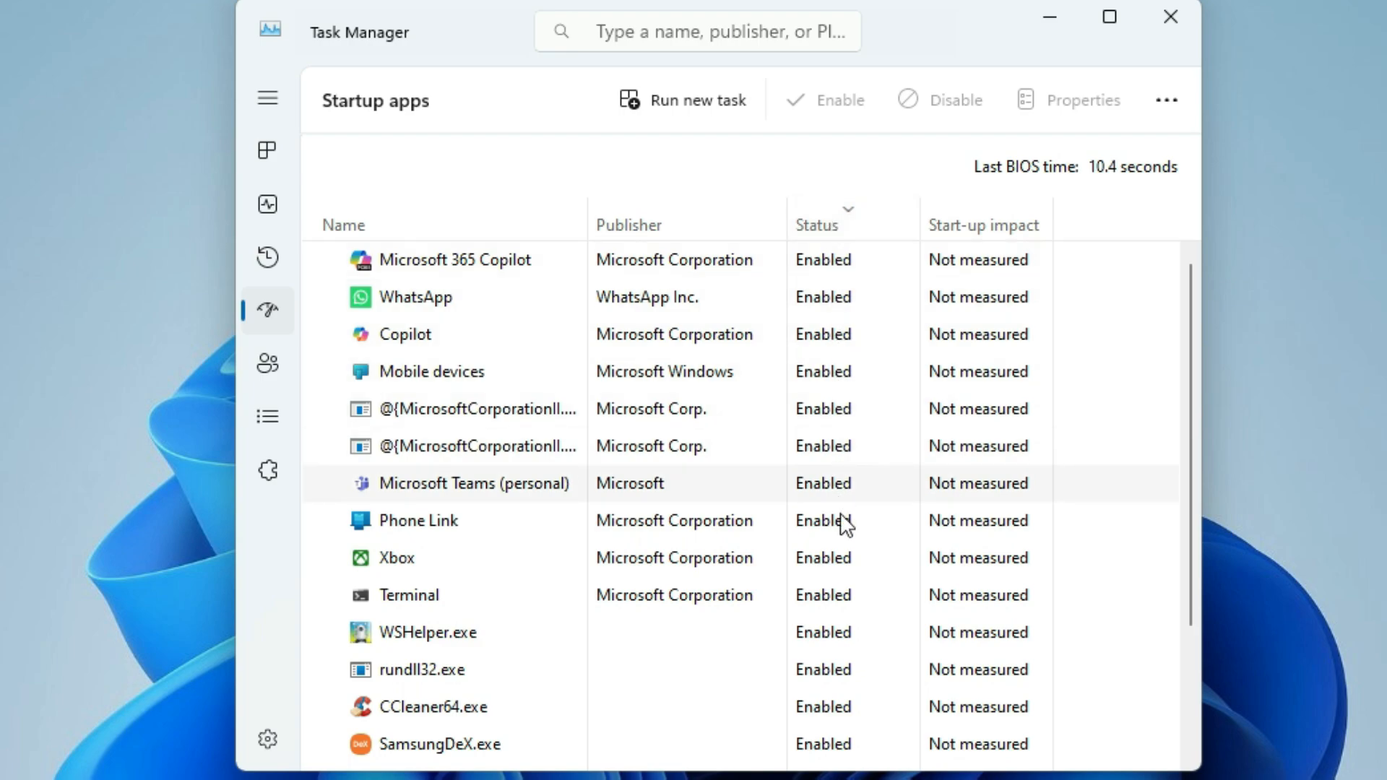
Step: Disable the startup apps Microsoft 365 Copilot, WhatsApp, Copilot, Mobile devices and Microsoft Teams (personal)
{"action": "right_click", "coordinate": [849, 265]}
{"action": "left_click", "coordinate": [852, 283]}
{"action": "right_click", "coordinate": [849, 302]}
{"action": "left_click", "coordinate": [851, 322]}
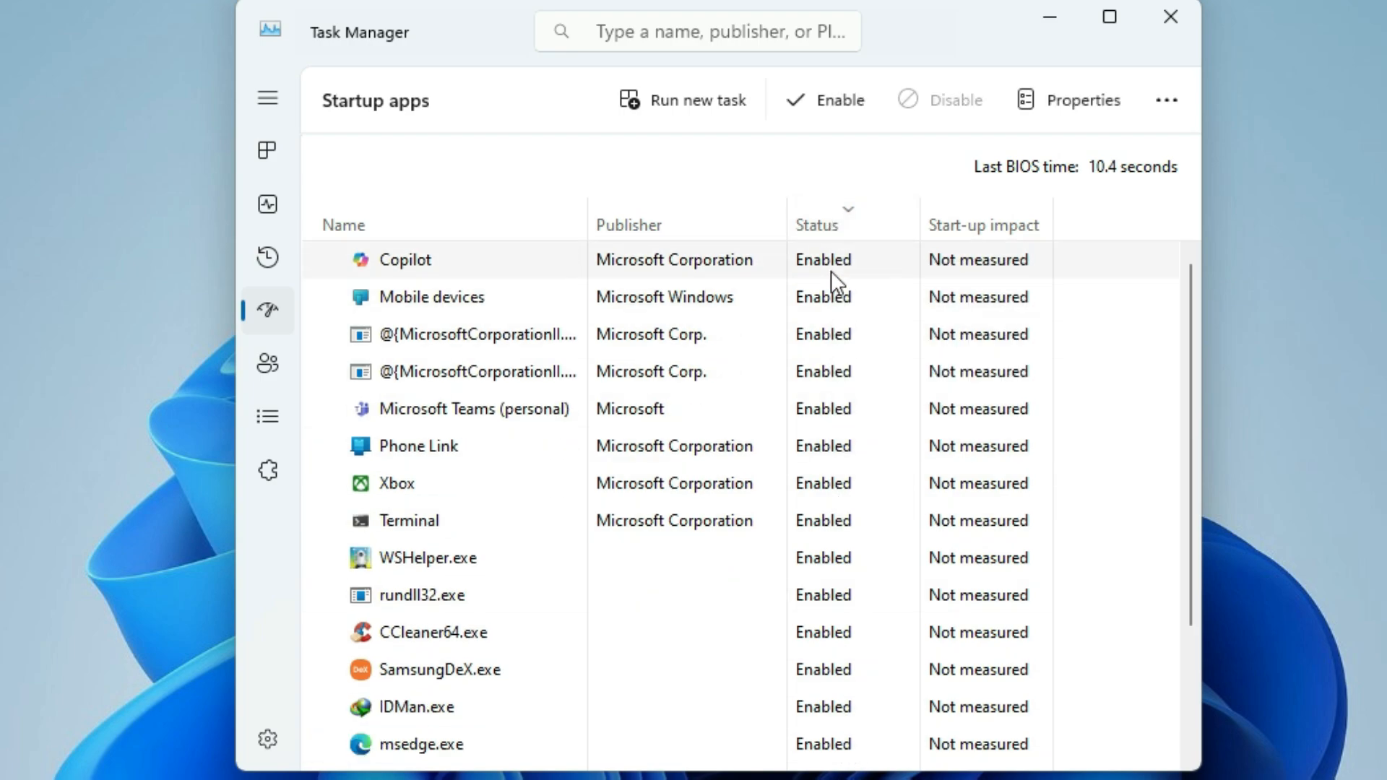
{"action": "right_click", "coordinate": [831, 270]}
{"action": "left_click", "coordinate": [836, 287]}
{"action": "right_click", "coordinate": [830, 298]}
{"action": "left_click", "coordinate": [833, 319]}
{"action": "right_click", "coordinate": [835, 332]}
{"action": "left_click", "coordinate": [837, 351]}
{"action": "right_click", "coordinate": [827, 367]}
{"action": "left_click", "coordinate": [831, 386]}
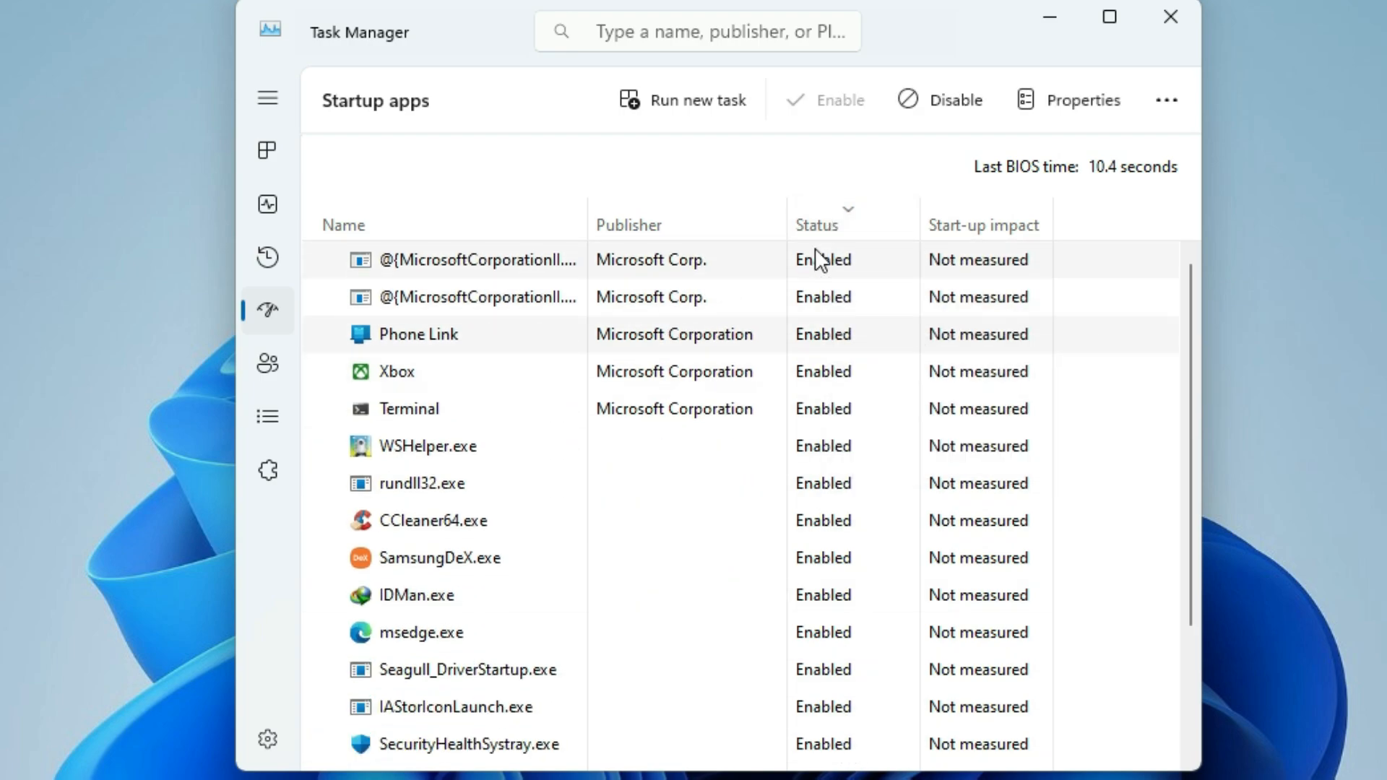
Step: Disable the startup apps Phone Link, Terminal, WSHelper.exe and SamsungDeX.exe
{"action": "right_click", "coordinate": [830, 366]}
{"action": "left_click", "coordinate": [835, 384]}
{"action": "right_click", "coordinate": [828, 404]}
{"action": "left_click", "coordinate": [849, 423]}
{"action": "right_click", "coordinate": [845, 451]}
{"action": "left_click", "coordinate": [849, 460]}
Step: Disable the startup apps IDMan.exe, Seagull_DriverStartup.exe and IAStorIconLaunch.exe
{"action": "right_click", "coordinate": [836, 466]}
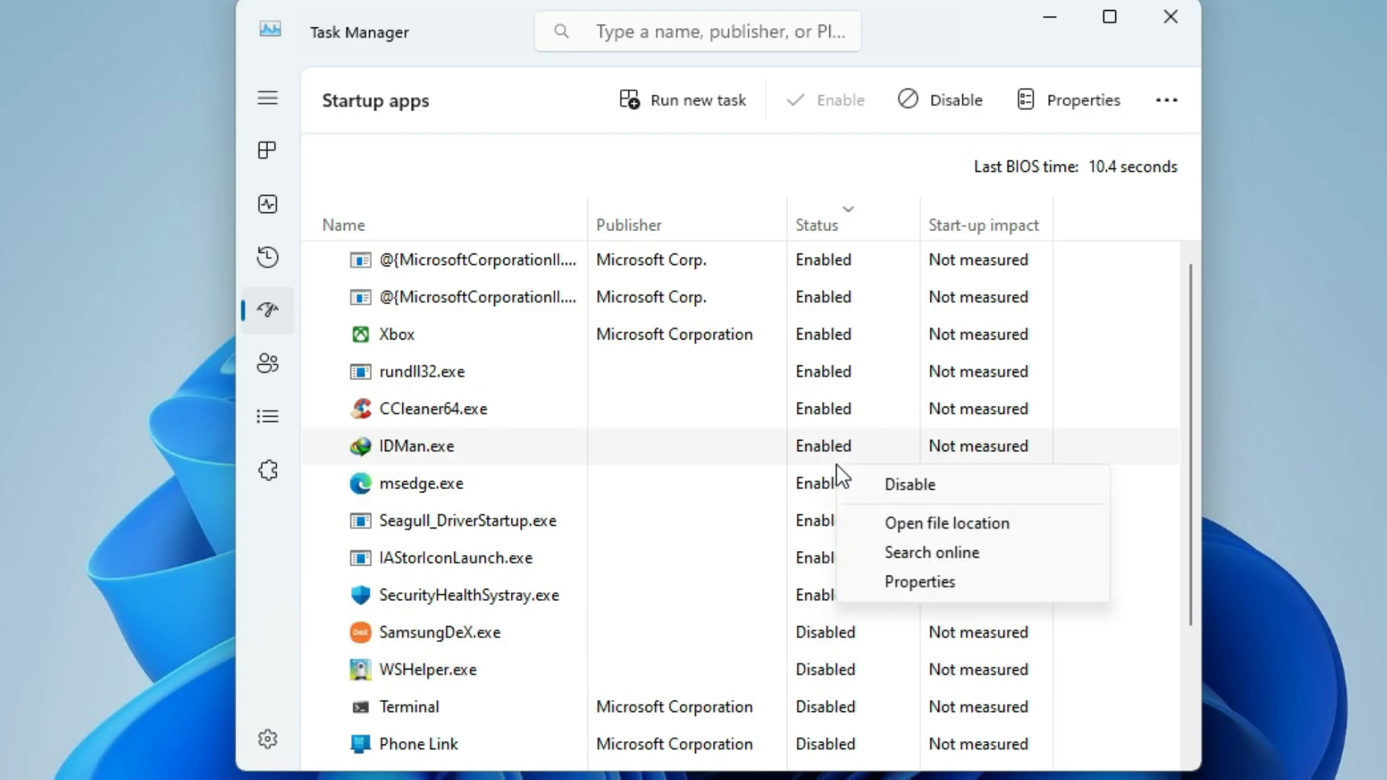
{"action": "left_click", "coordinate": [849, 483]}
{"action": "right_click", "coordinate": [839, 490]}
{"action": "left_click", "coordinate": [849, 502]}
{"action": "right_click", "coordinate": [833, 527]}
{"action": "left_click", "coordinate": [838, 538]}
{"action": "right_click", "coordinate": [841, 552]}
Step: Disable the two Microsoft Corp. startup entries, Xbox and CCleaner64.exe
{"action": "right_click", "coordinate": [829, 254]}
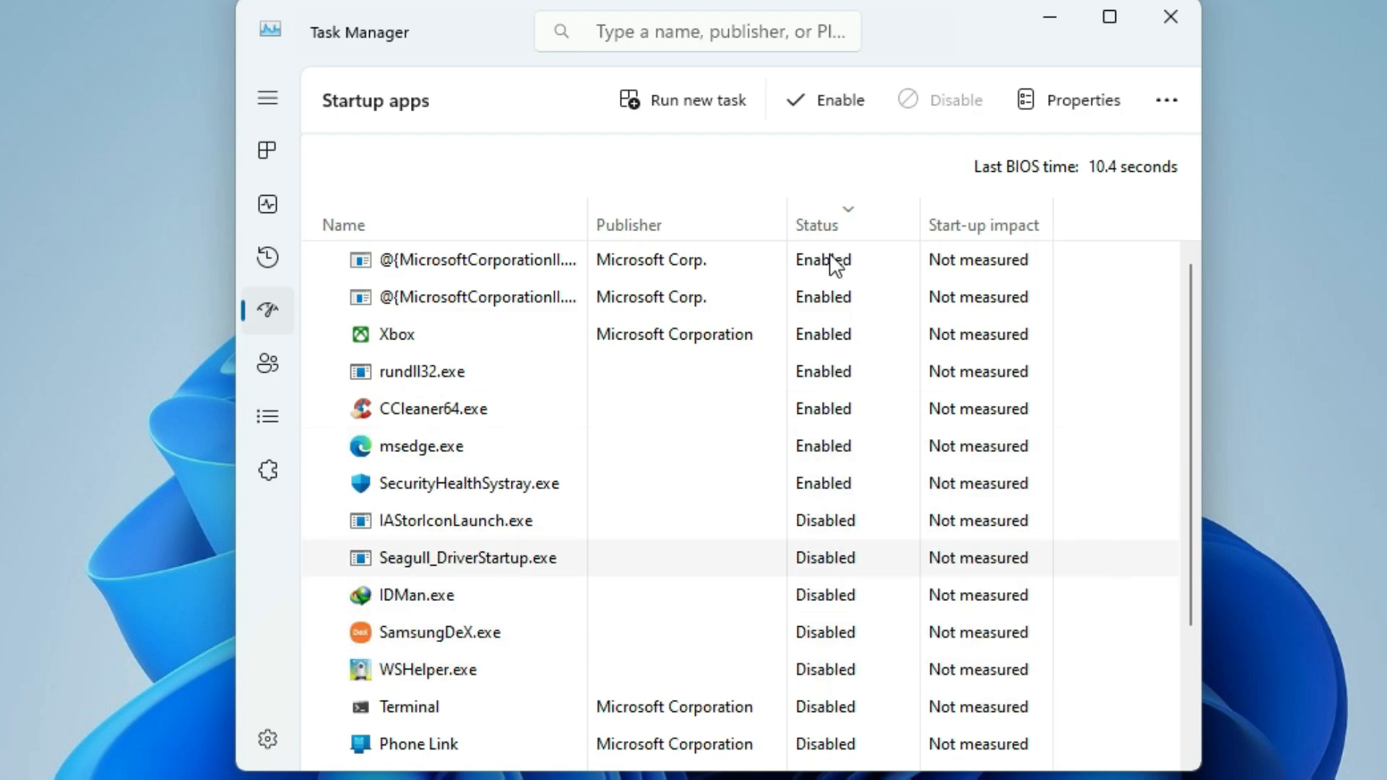
{"action": "left_click", "coordinate": [835, 274]}
{"action": "right_click", "coordinate": [827, 292]}
{"action": "left_click", "coordinate": [833, 313]}
{"action": "right_click", "coordinate": [823, 268]}
{"action": "left_click", "coordinate": [853, 289]}
{"action": "right_click", "coordinate": [830, 298]}
{"action": "left_click", "coordinate": [857, 321]}
Step: Disable the startup apps SecurityHealthSystray.exe, msedge.exe and rundll32.exe, and close Task Manager
{"action": "right_click", "coordinate": [832, 337]}
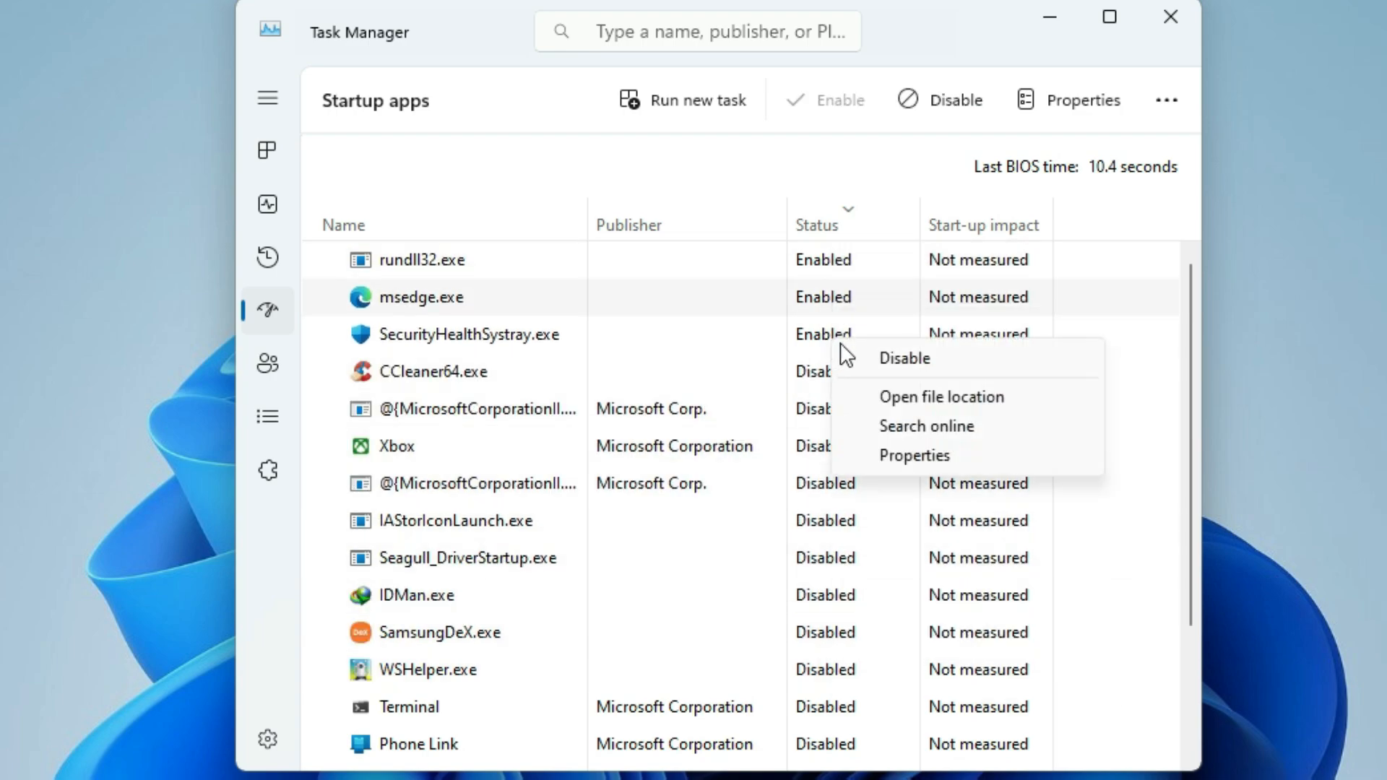
{"action": "left_click", "coordinate": [857, 358]}
{"action": "right_click", "coordinate": [823, 270]}
{"action": "left_click", "coordinate": [853, 289]}
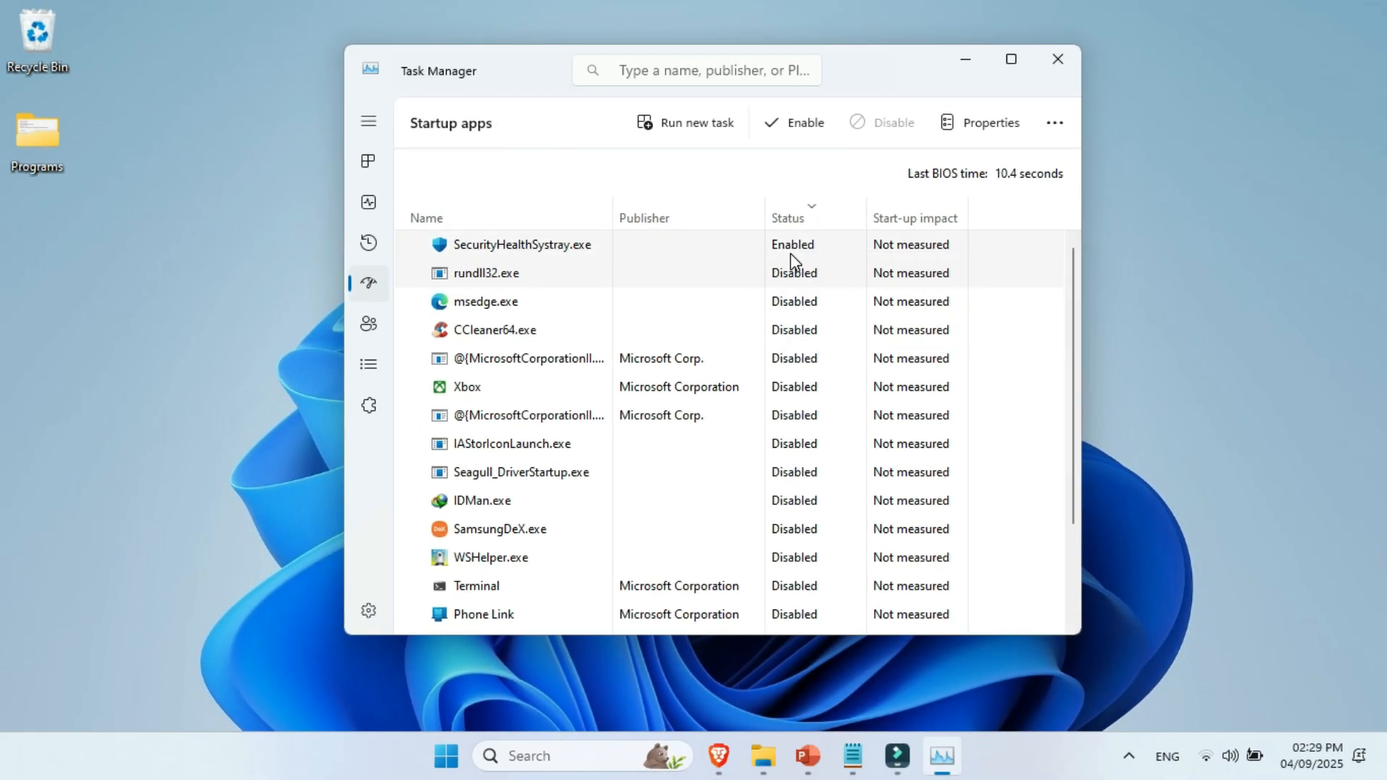
{"action": "right_click", "coordinate": [791, 253]}
{"action": "left_click", "coordinate": [805, 264]}
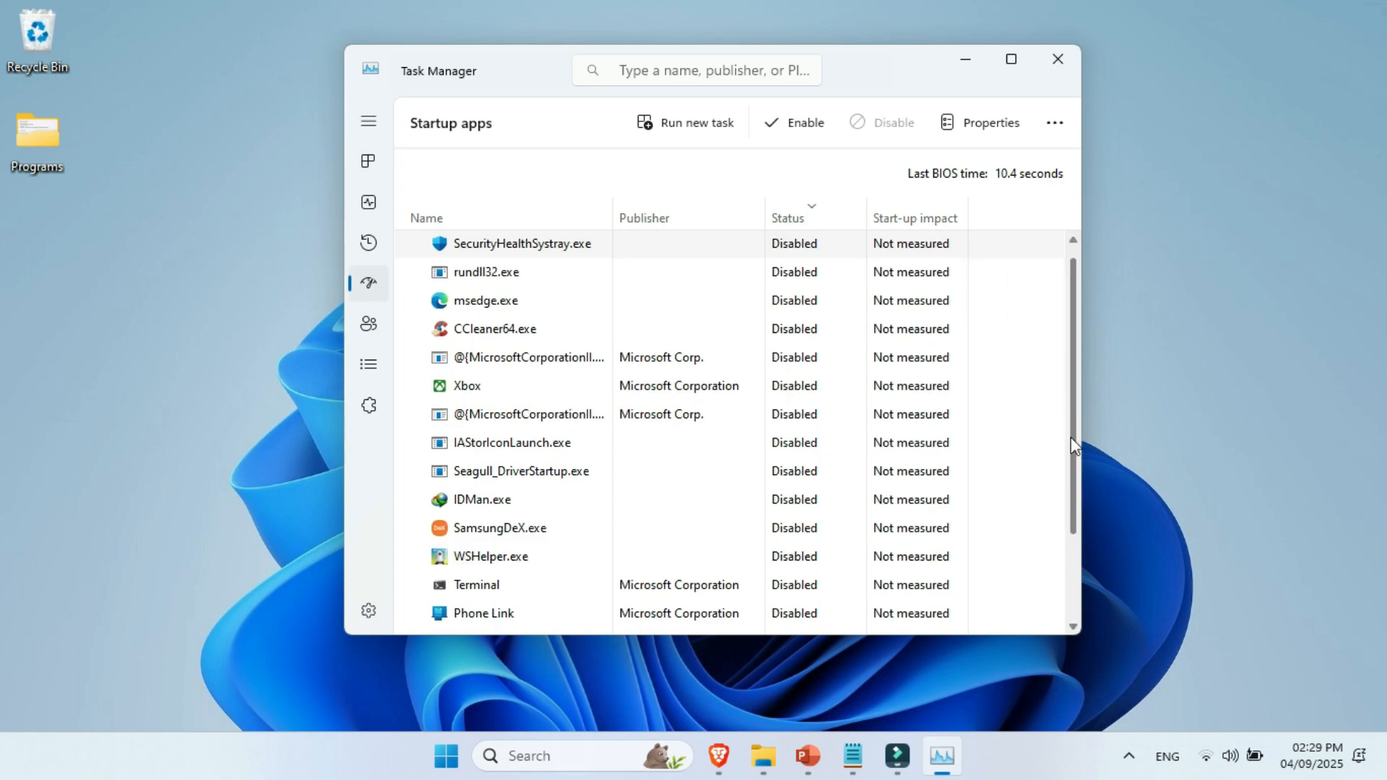
{"action": "left_click", "coordinate": [1059, 60]}
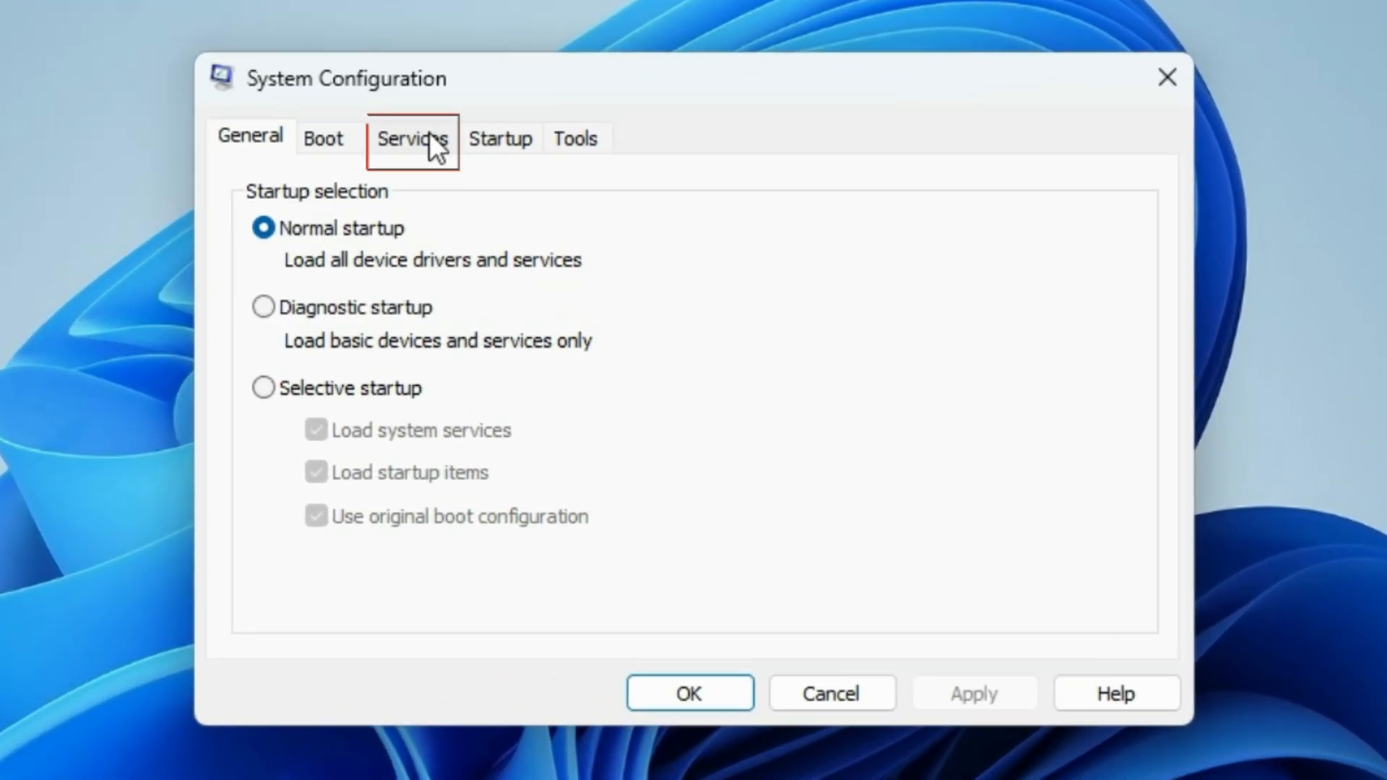
Step: Show the services list in System Configuration and hide all Microsoft services
{"action": "left_click", "coordinate": [427, 138]}
{"action": "left_click_drag", "start_coordinate": [1138, 210], "coordinate": [1129, 154]}
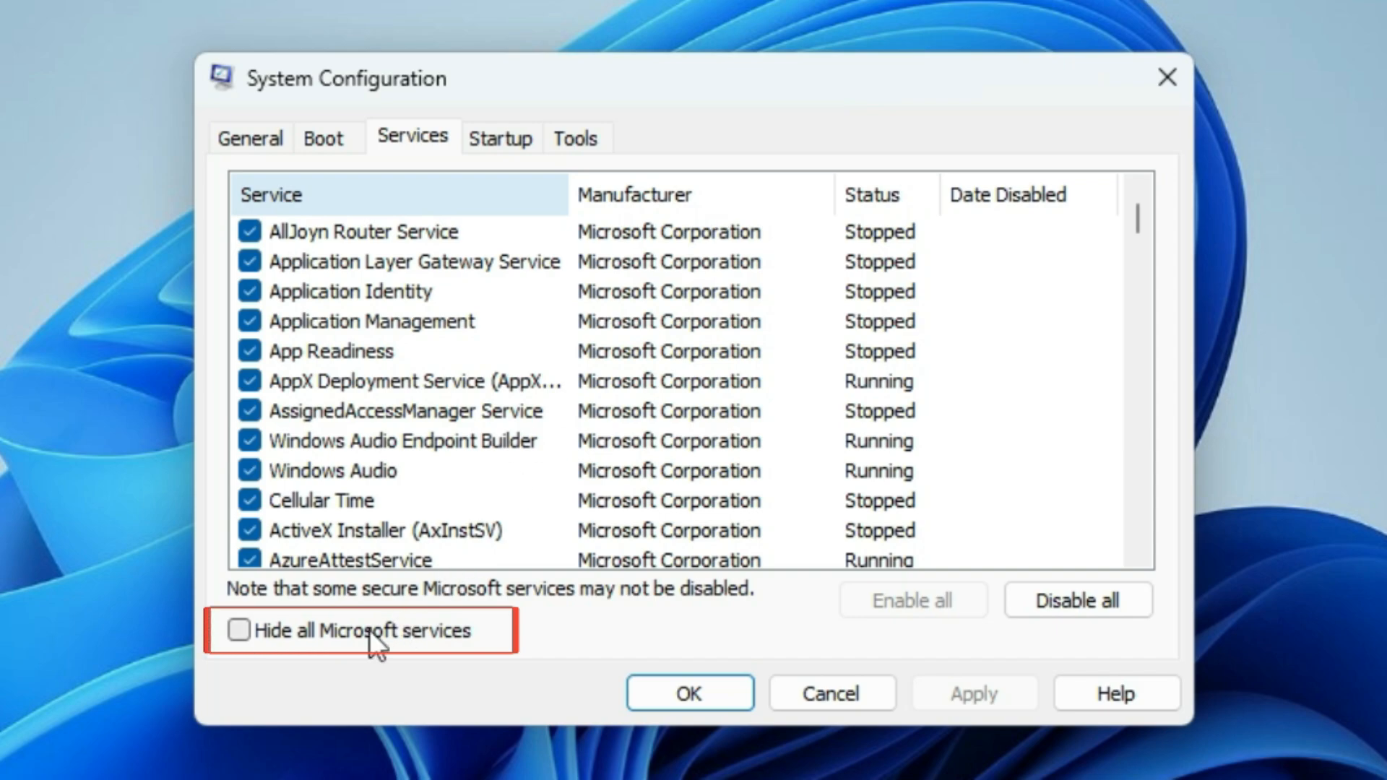
{"action": "left_click", "coordinate": [249, 636]}
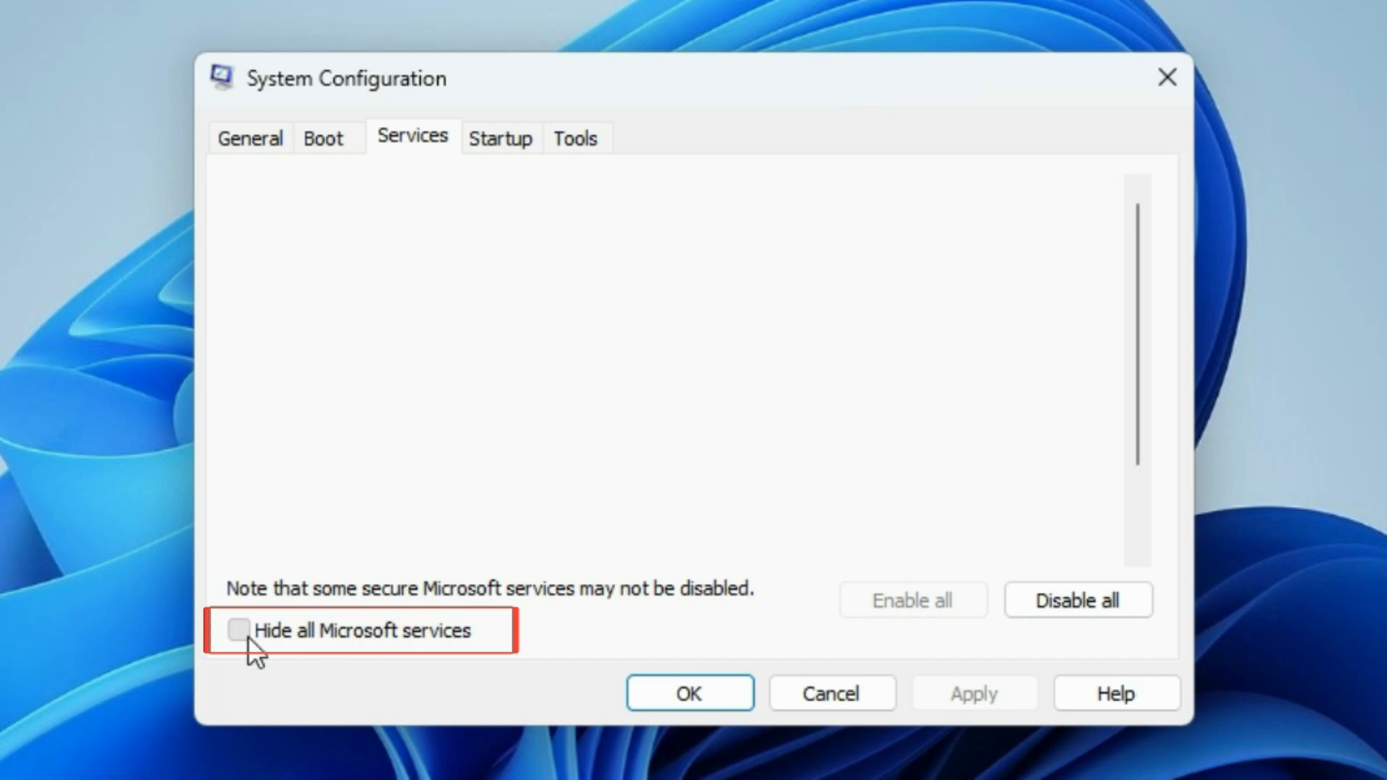
Step: Uncheck every listed non-Microsoft service, from Brave Update Service (brave) down to Wondershare Install Assist Service
{"action": "left_click", "coordinate": [250, 233]}
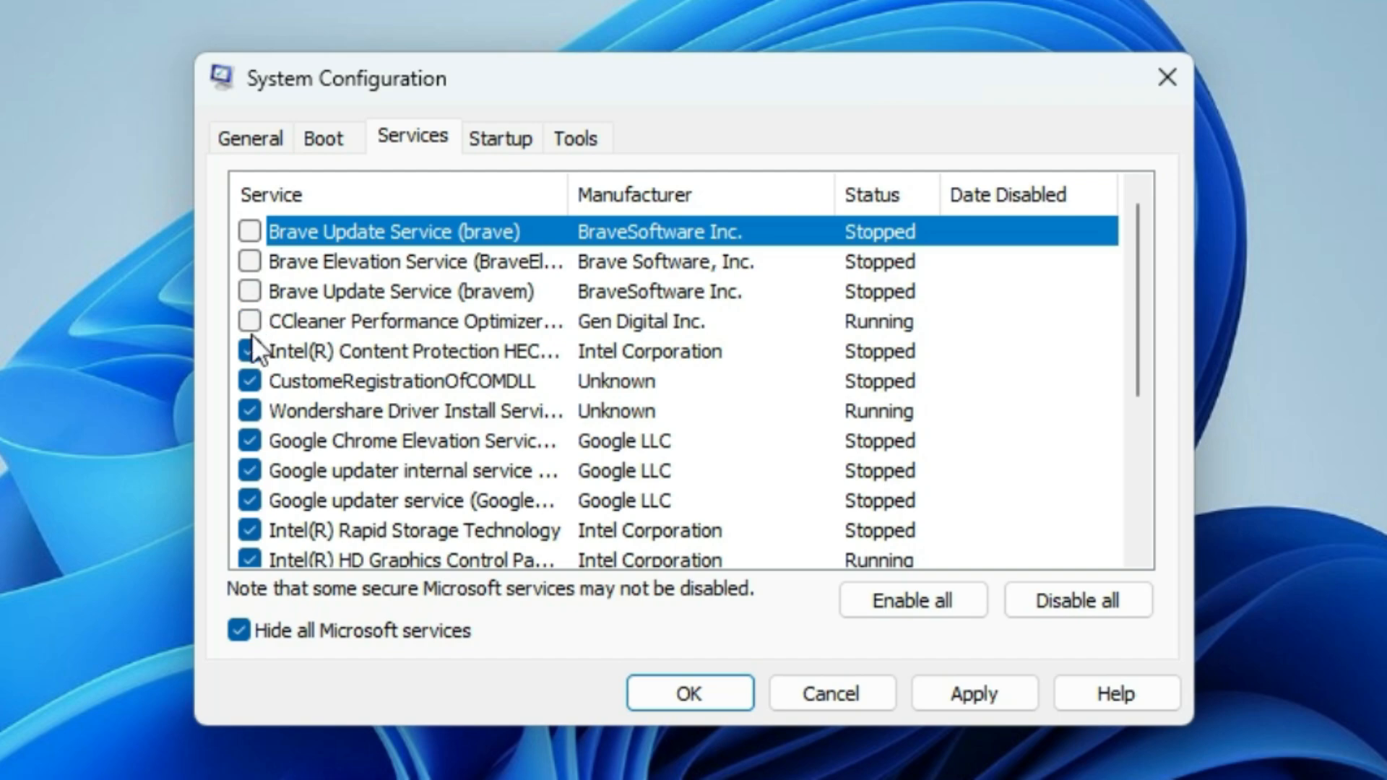
{"action": "left_click", "coordinate": [247, 409]}
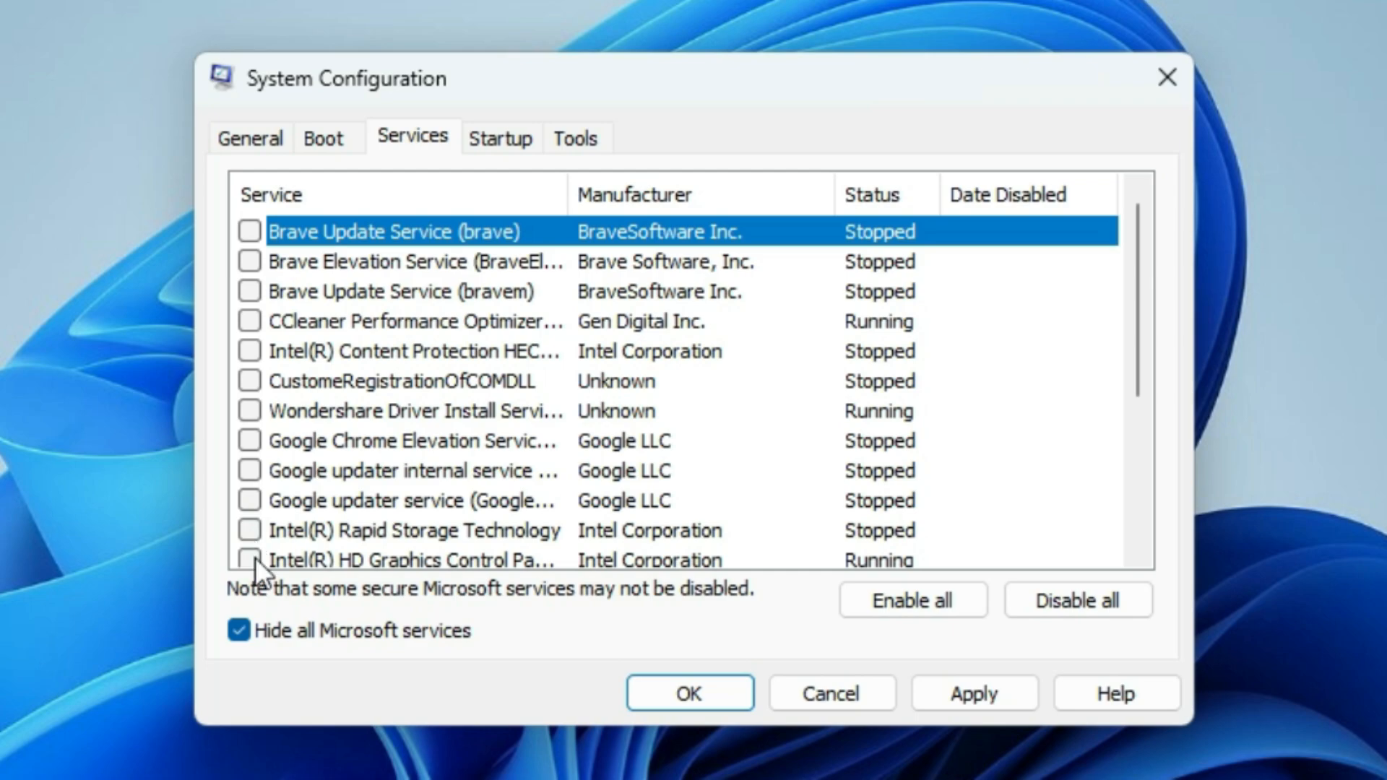
{"action": "left_click_drag", "start_coordinate": [1134, 302], "coordinate": [1138, 471]}
{"action": "left_click", "coordinate": [257, 355]}
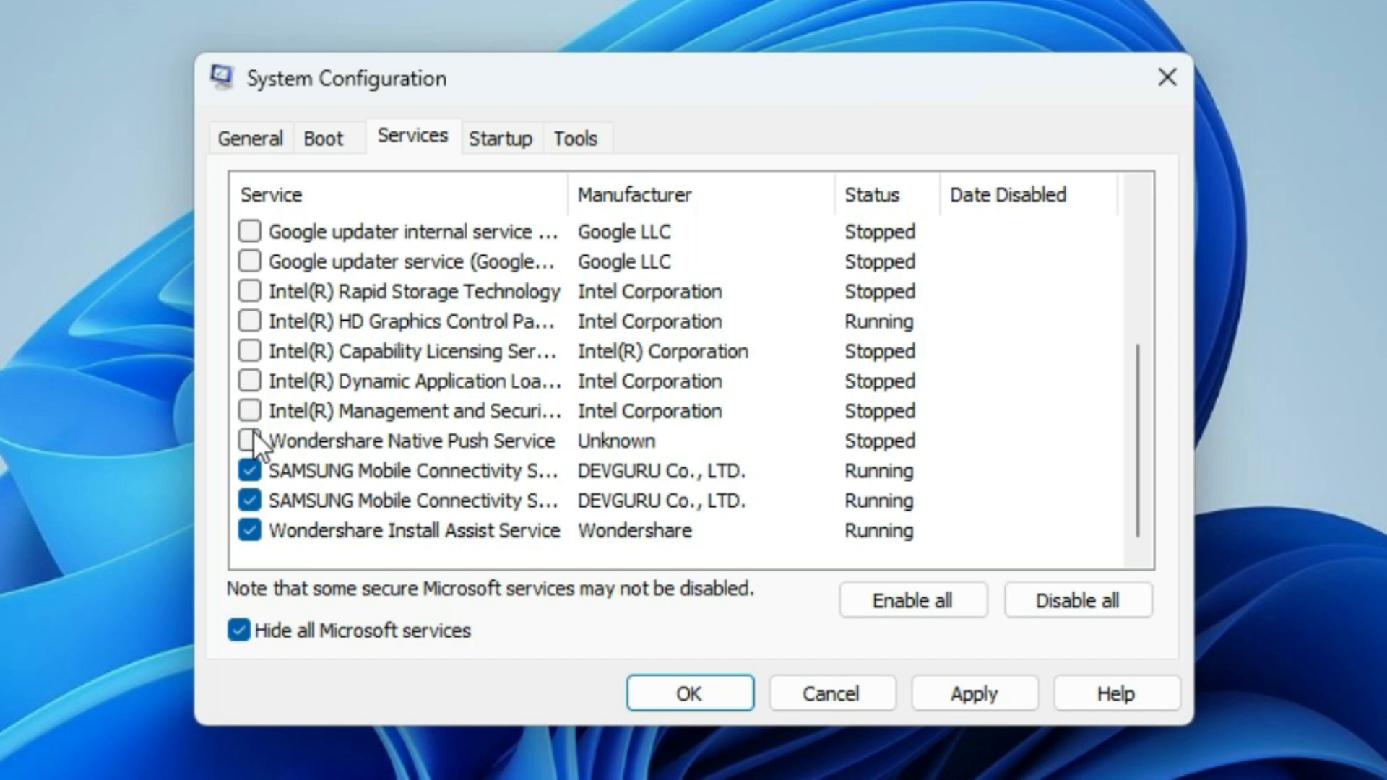
{"action": "left_click", "coordinate": [250, 471]}
{"action": "left_click", "coordinate": [250, 501]}
{"action": "left_click", "coordinate": [250, 530]}
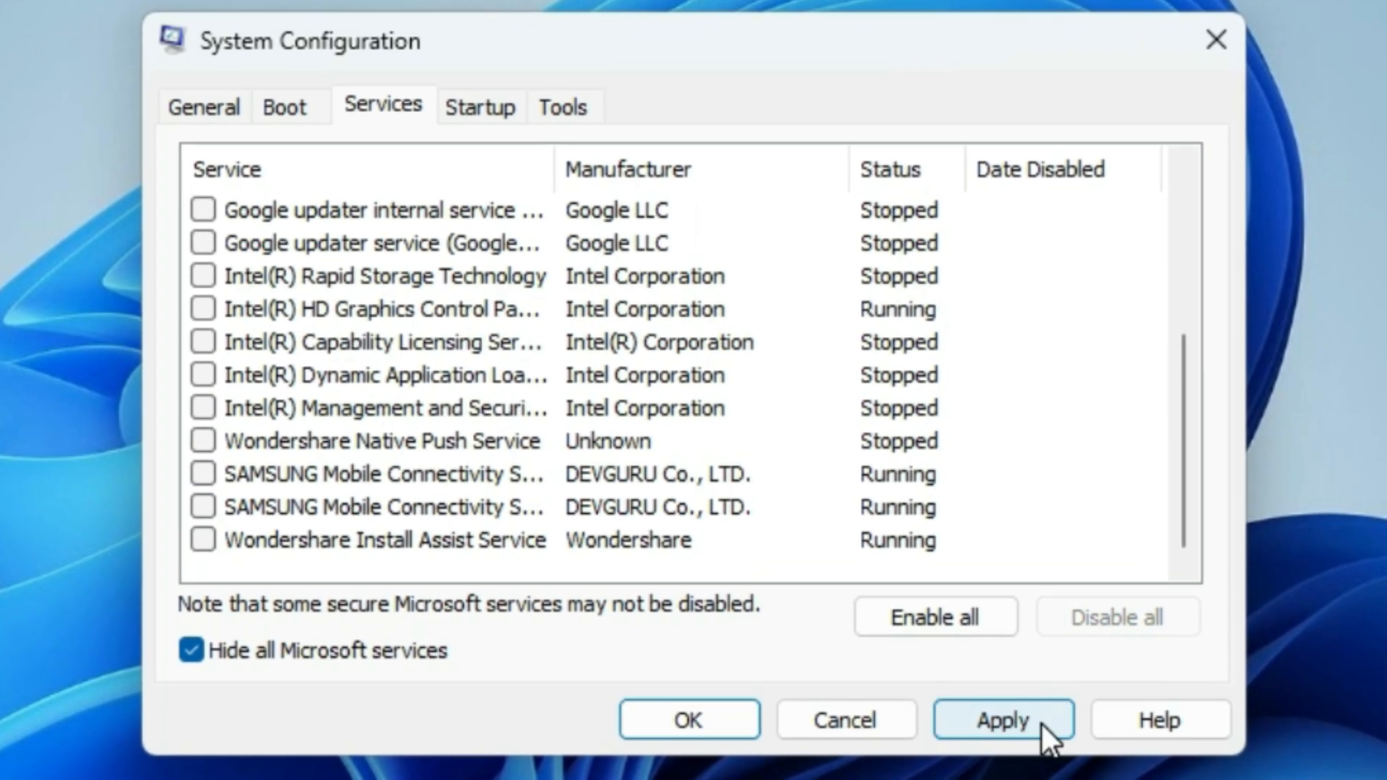
Step: Apply the service changes and exit System Configuration without restarting the computer
{"action": "left_click", "coordinate": [1040, 722]}
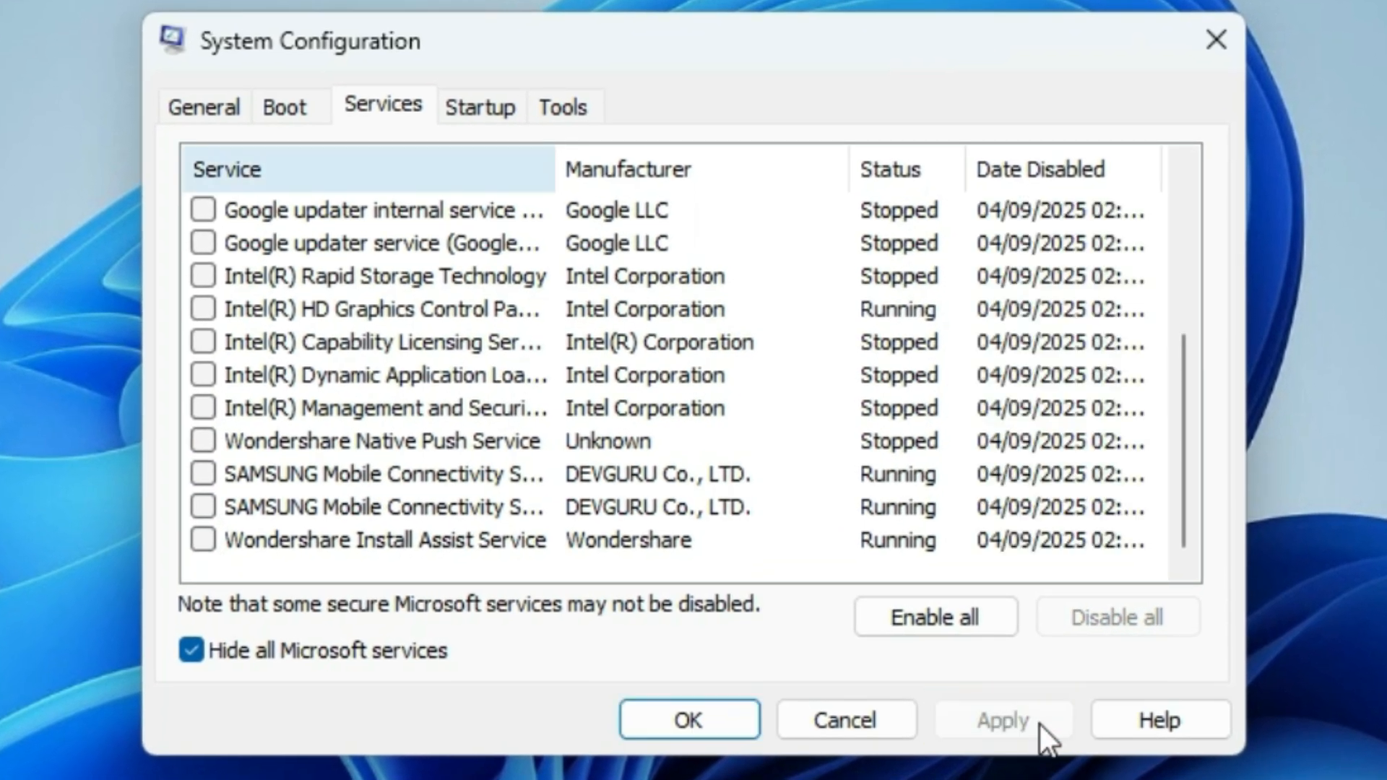
{"action": "left_click", "coordinate": [734, 724]}
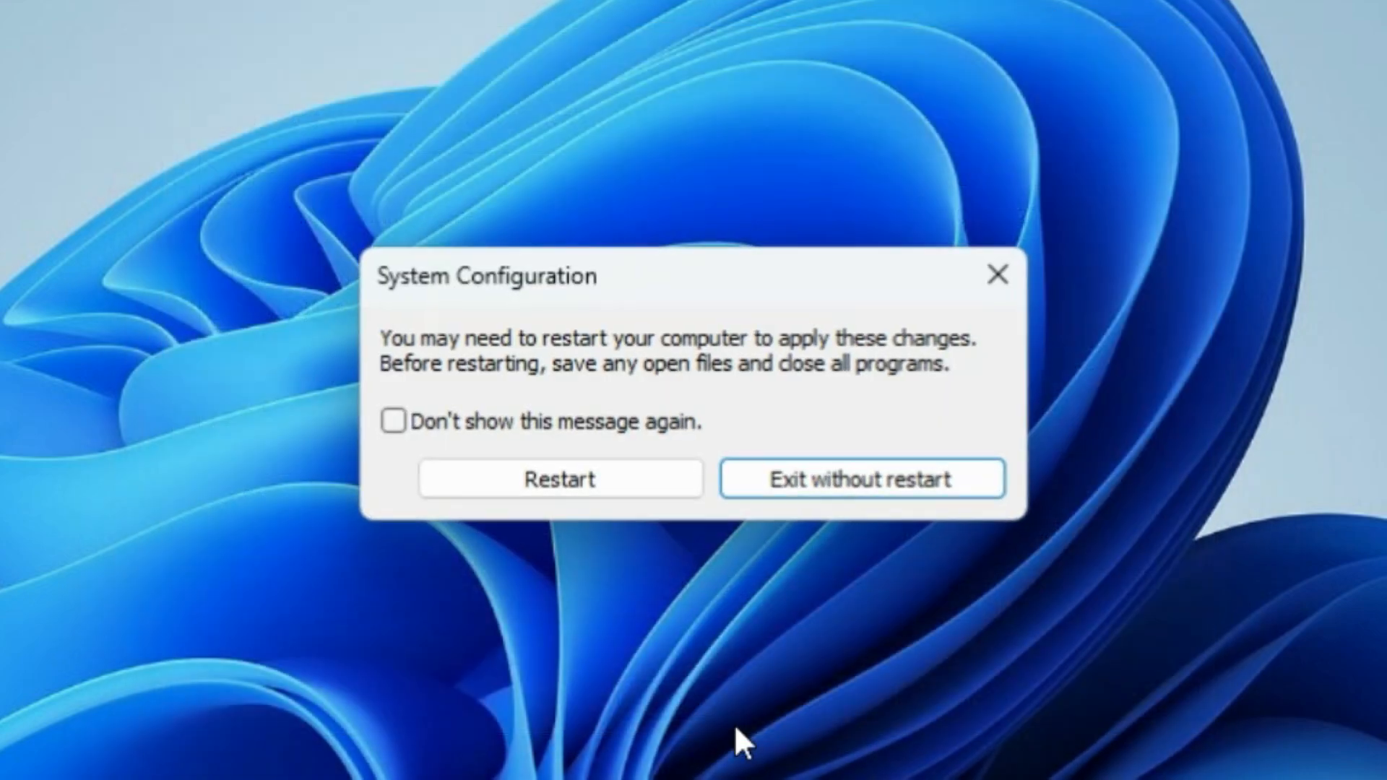
{"action": "left_click", "coordinate": [985, 481]}
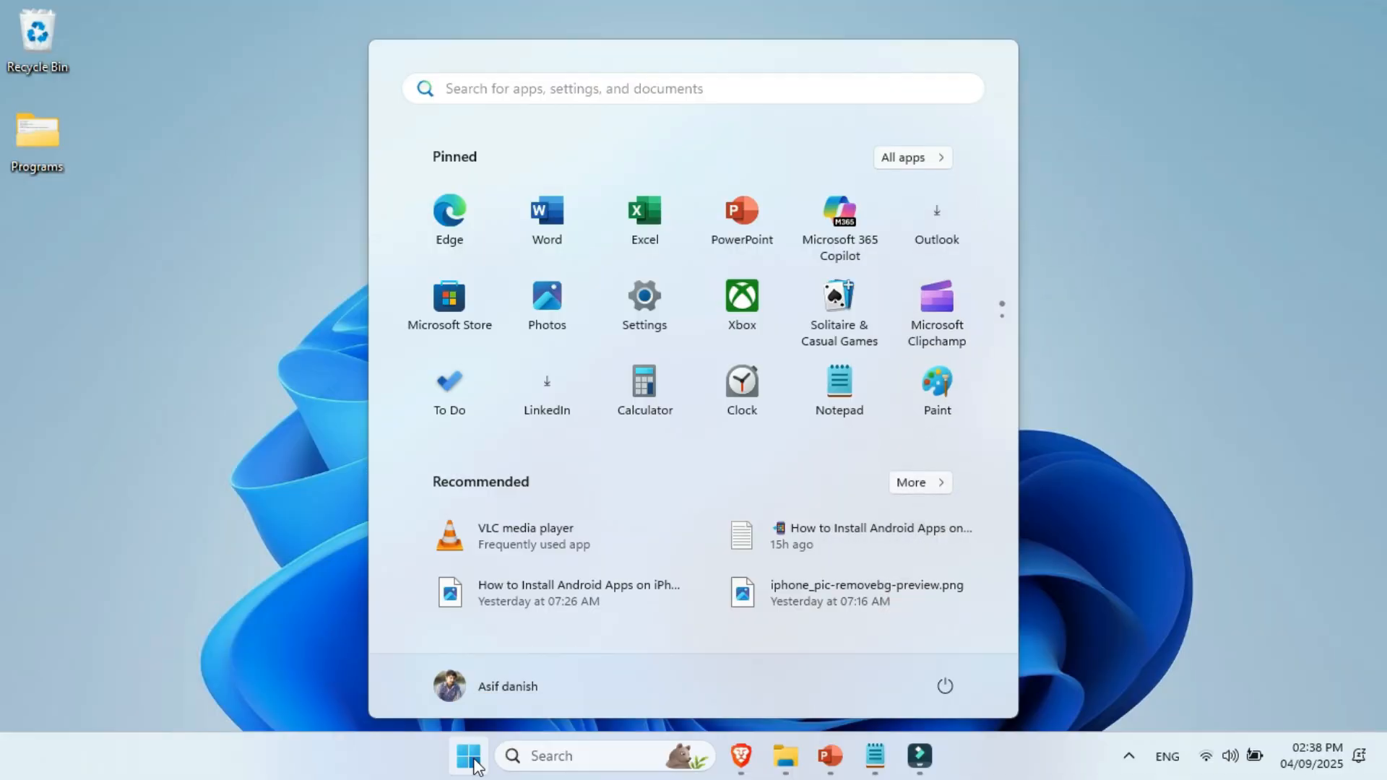
Step: Open the Windows Temp folder by running temp from the Run dialog
{"action": "type", "text": "ru"}
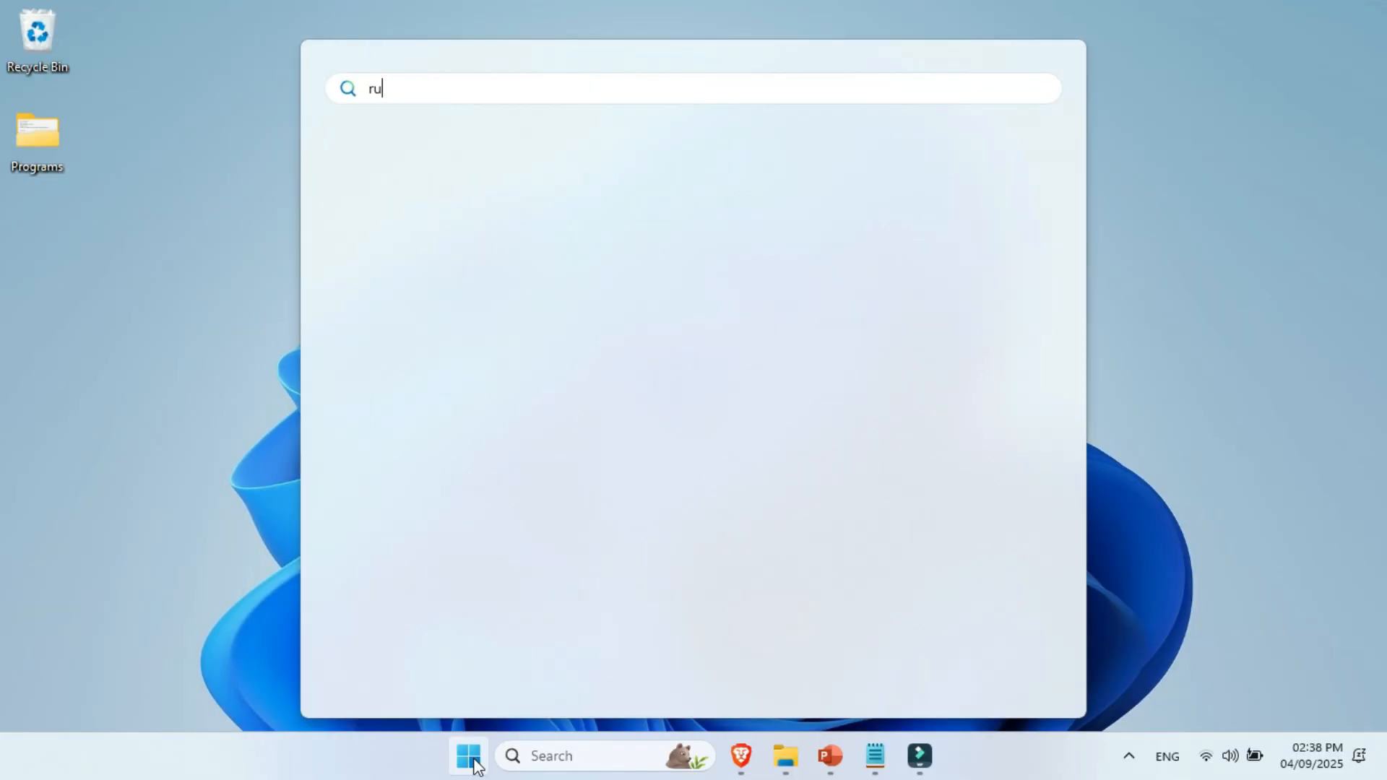
{"action": "type", "text": "n"}
{"action": "left_click", "coordinate": [504, 232]}
{"action": "key", "text": "BackSpace"}
{"action": "type", "text": "temp"}
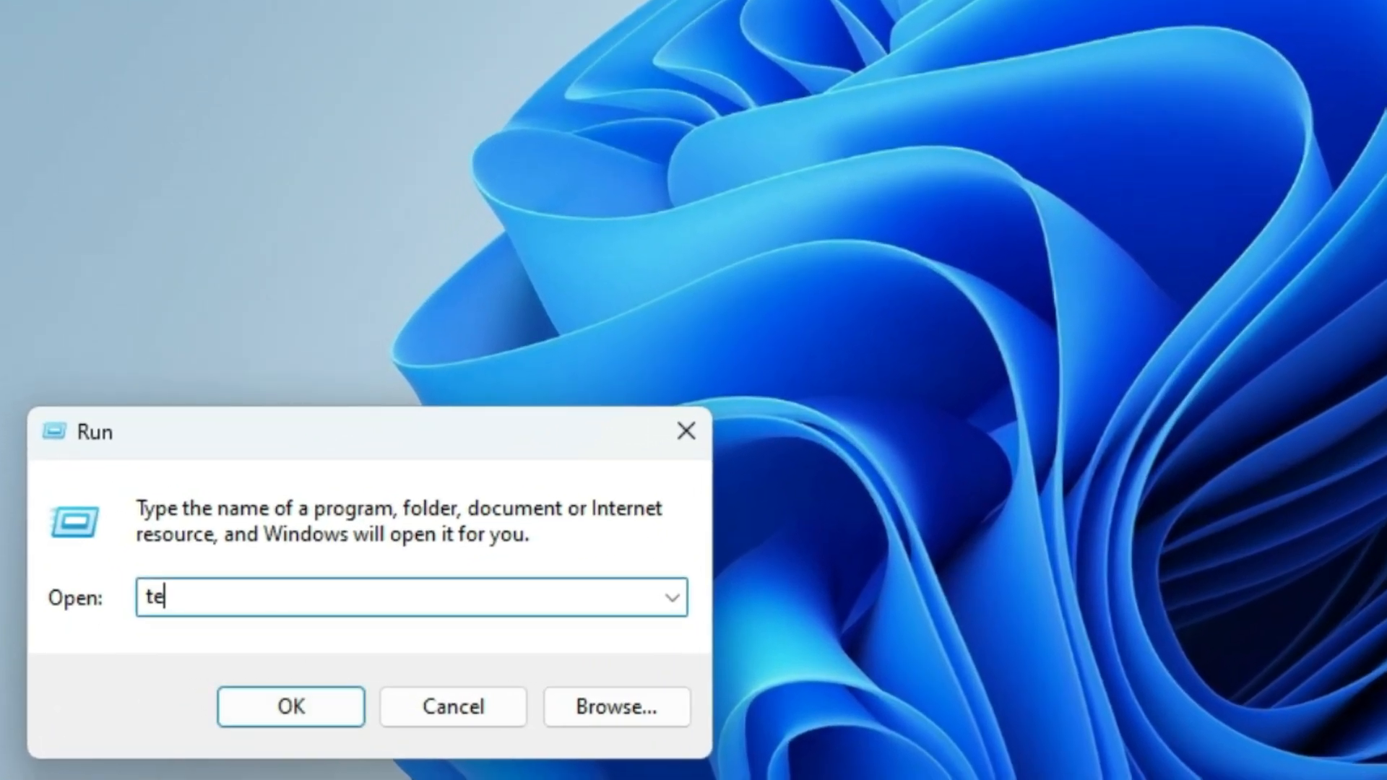
{"action": "left_click", "coordinate": [257, 720]}
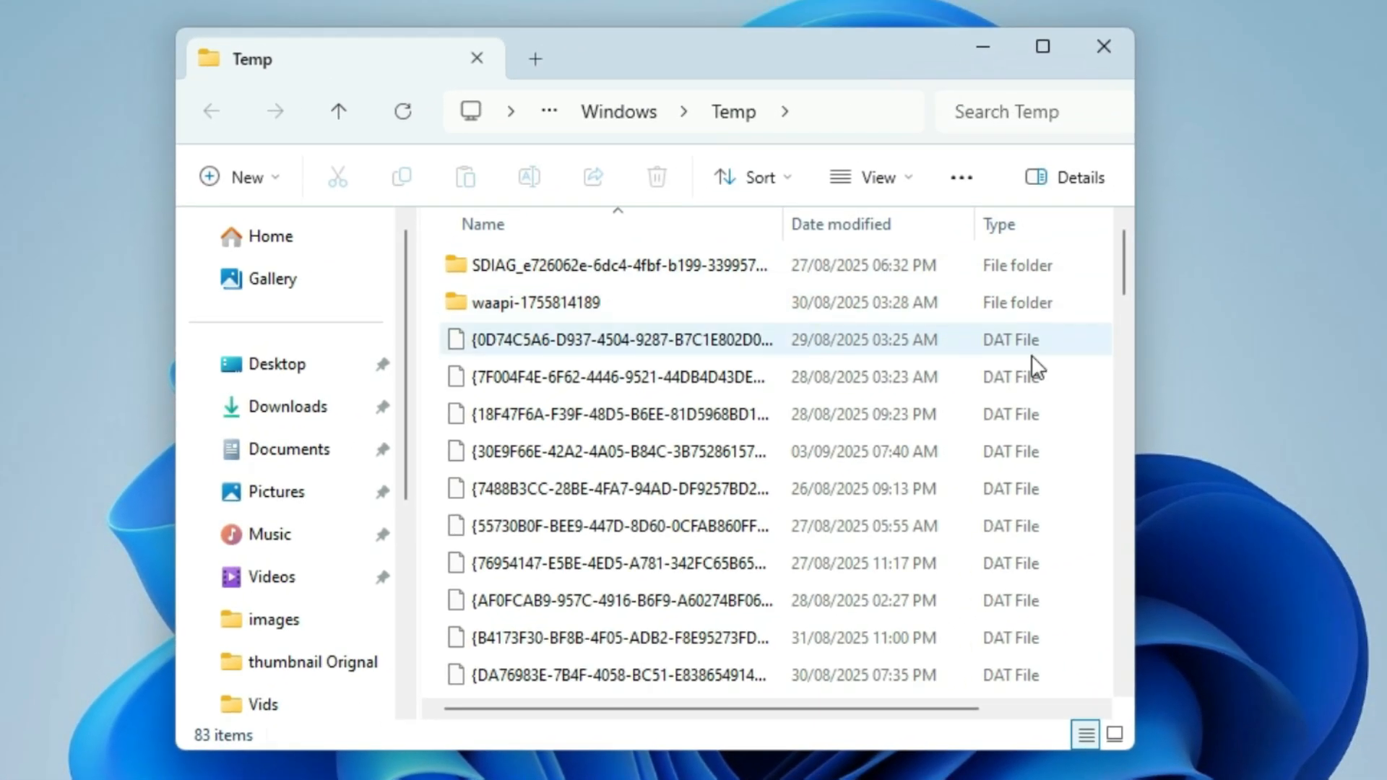
Step: Delete everything in the Windows Temp folder, skip all items in use, and close the folder window
{"action": "key", "text": "ctrl+a"}
{"action": "key", "text": "shift+F10"}
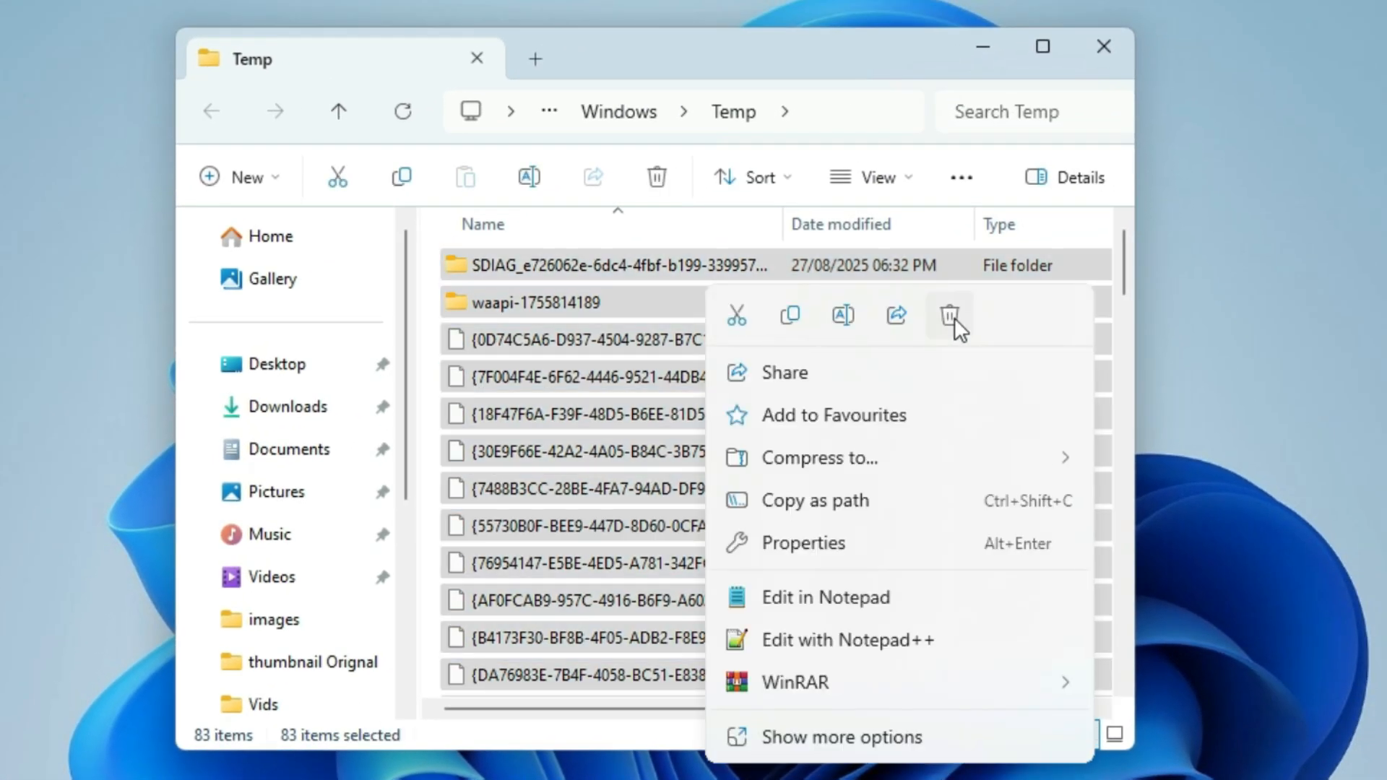
{"action": "left_click", "coordinate": [951, 316]}
{"action": "left_click", "coordinate": [653, 505]}
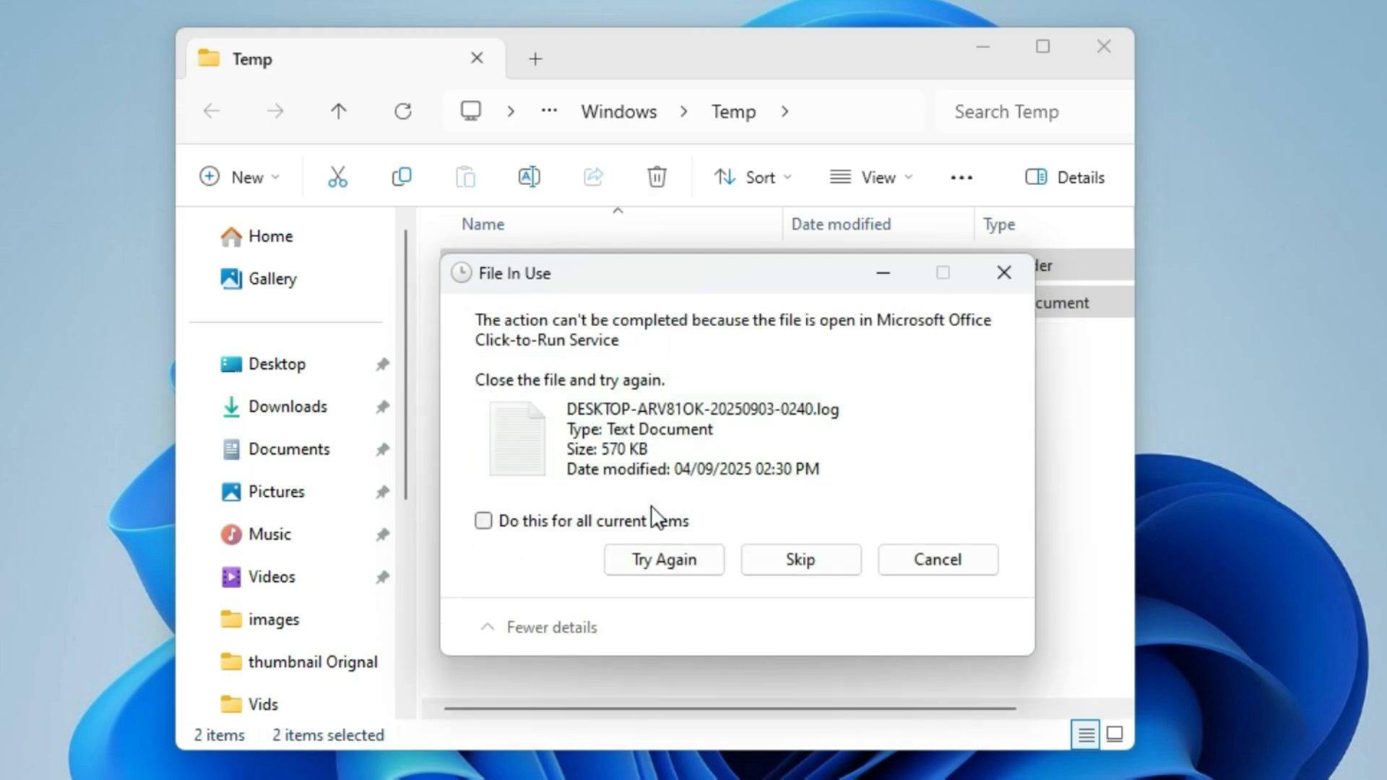
{"action": "left_click", "coordinate": [623, 521]}
{"action": "left_click", "coordinate": [774, 566]}
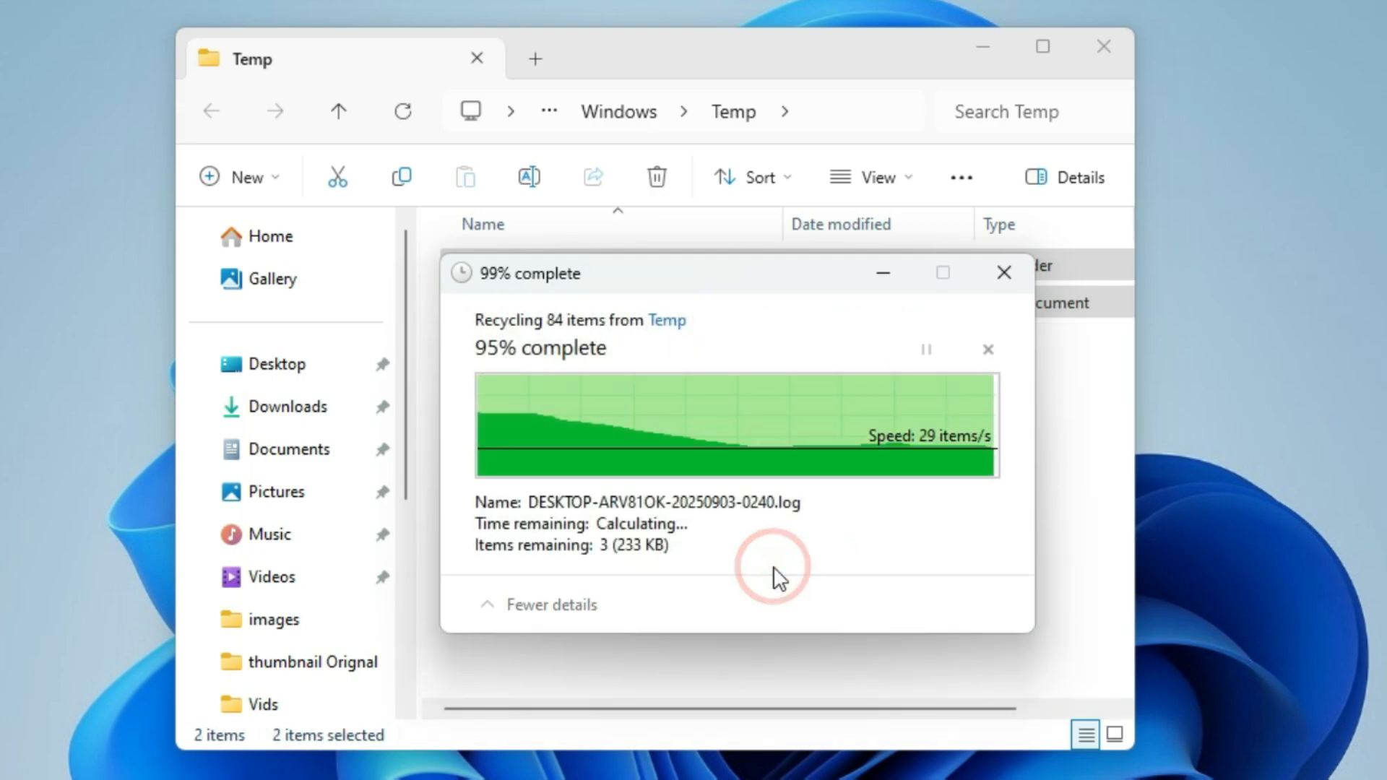
{"action": "left_click", "coordinate": [1093, 63]}
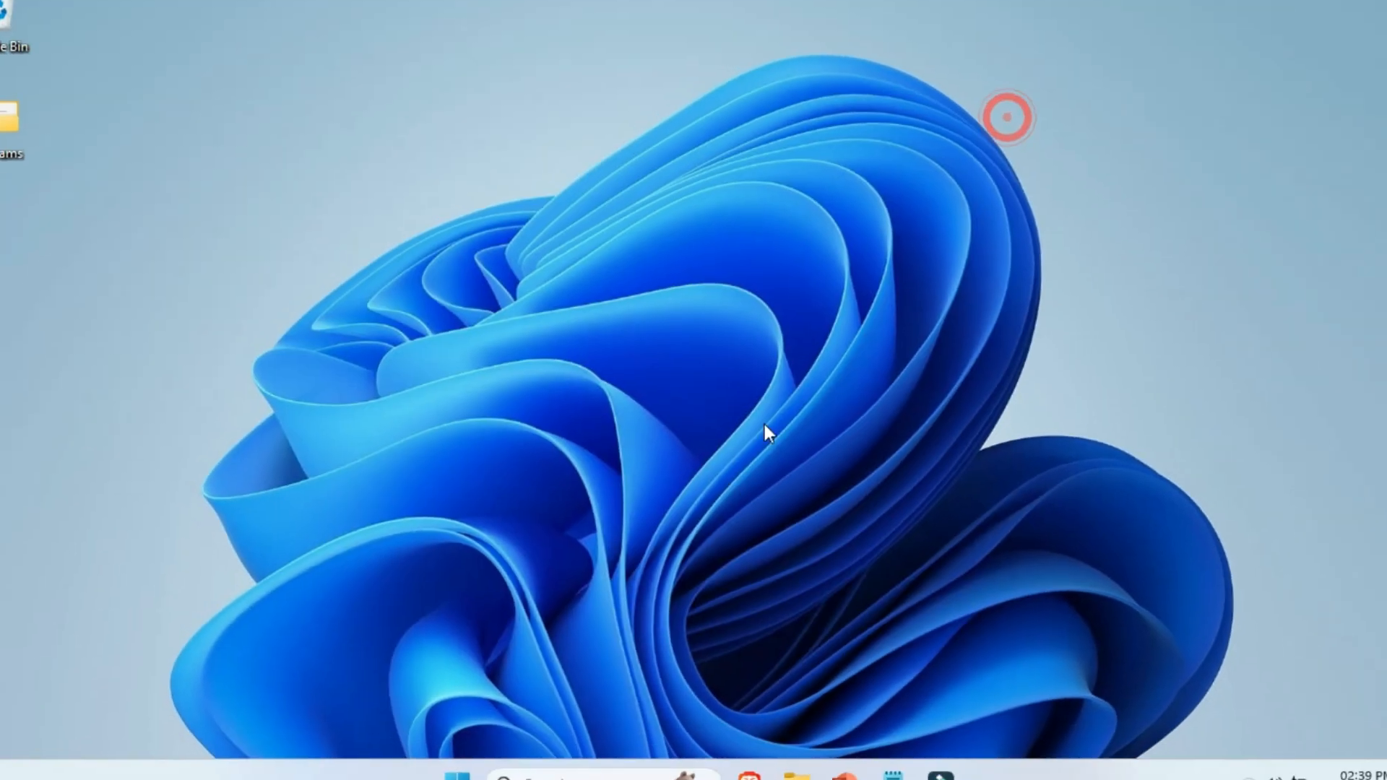
Step: Open the local Temp folder by running %temp% from the Run dialog
{"action": "left_click", "coordinate": [457, 776]}
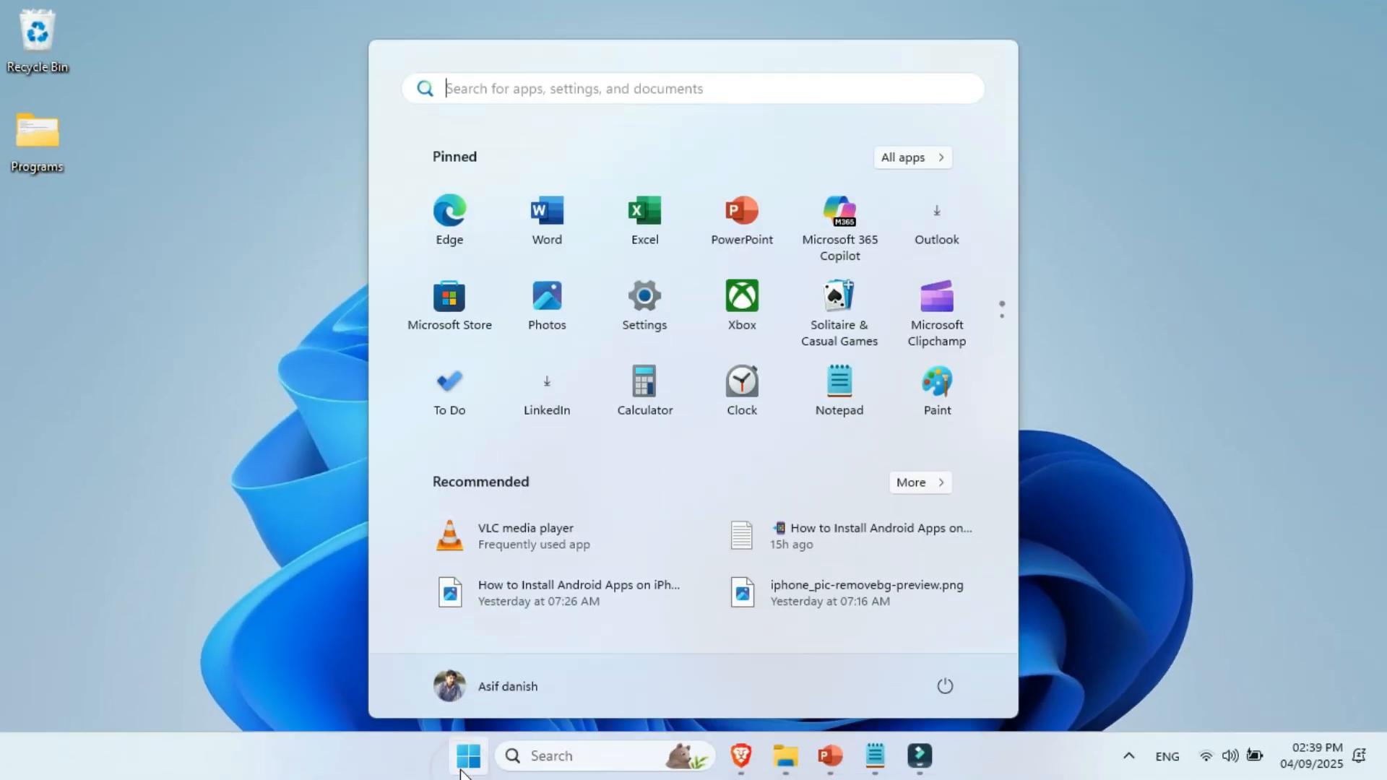
{"action": "type", "text": "run"}
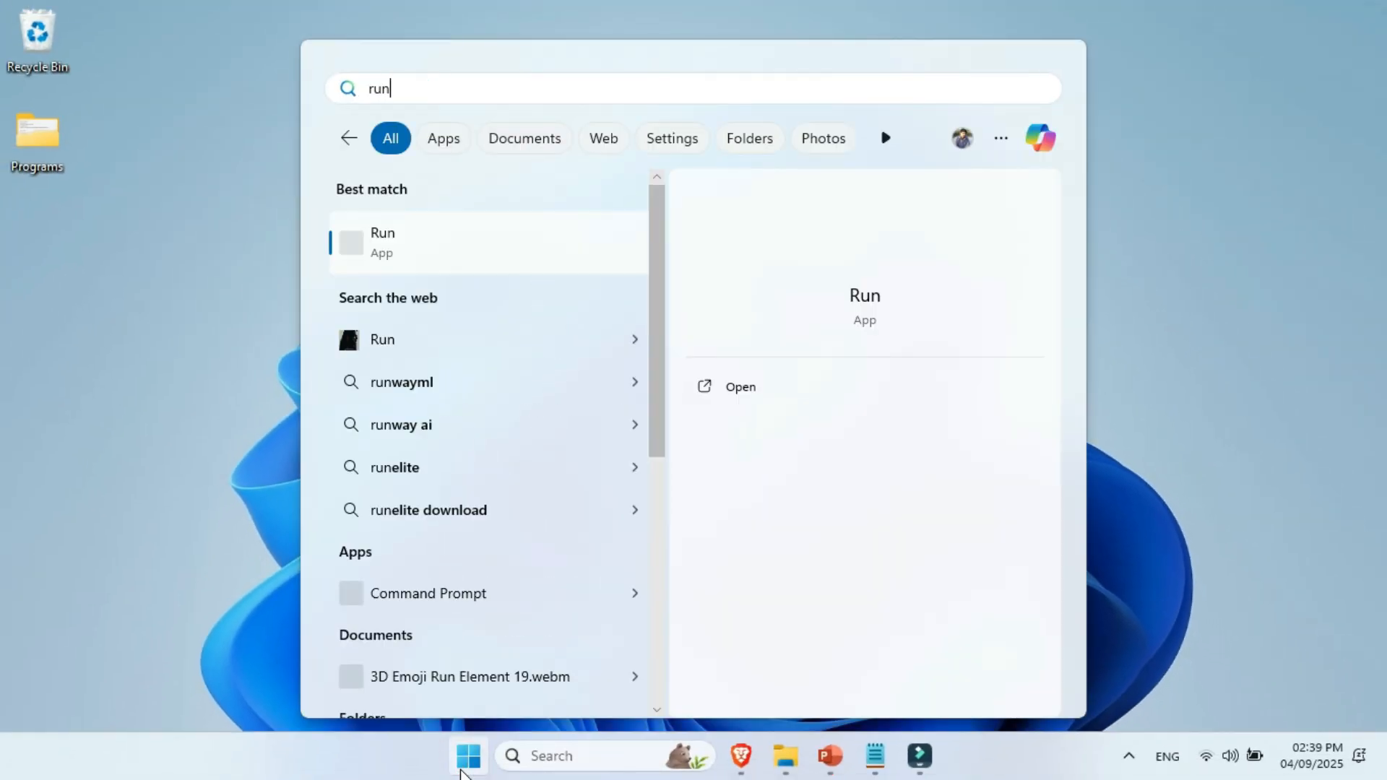
{"action": "left_click", "coordinate": [557, 260]}
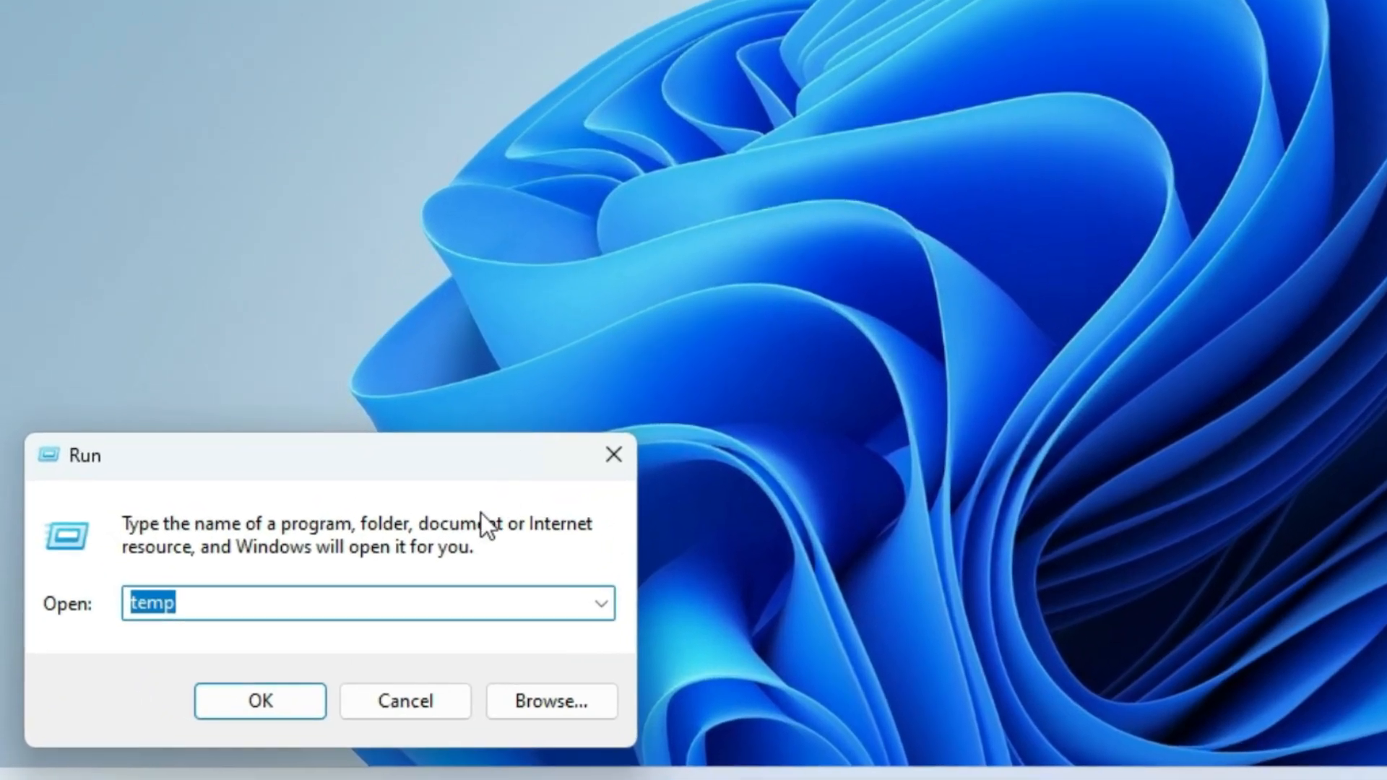
{"action": "type", "text": "%"}
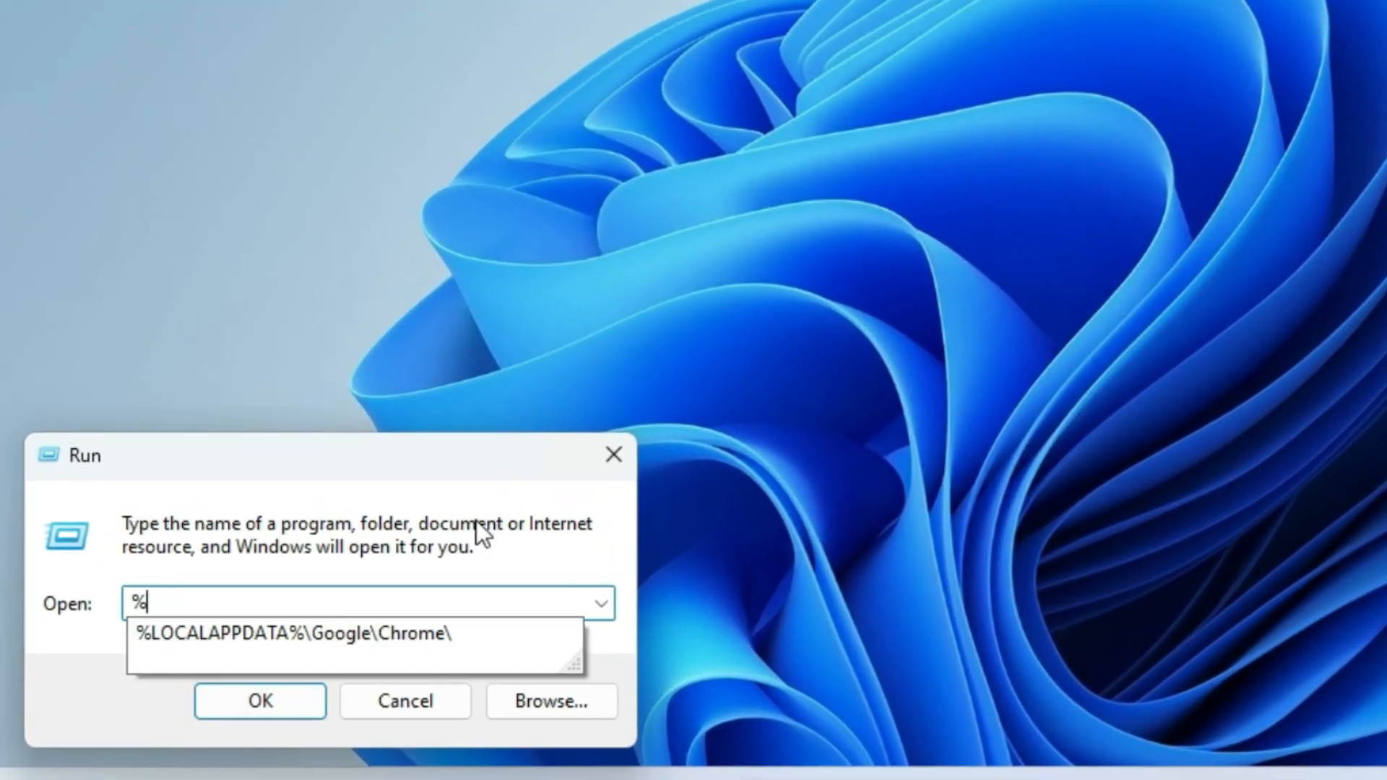
{"action": "type", "text": "temp"}
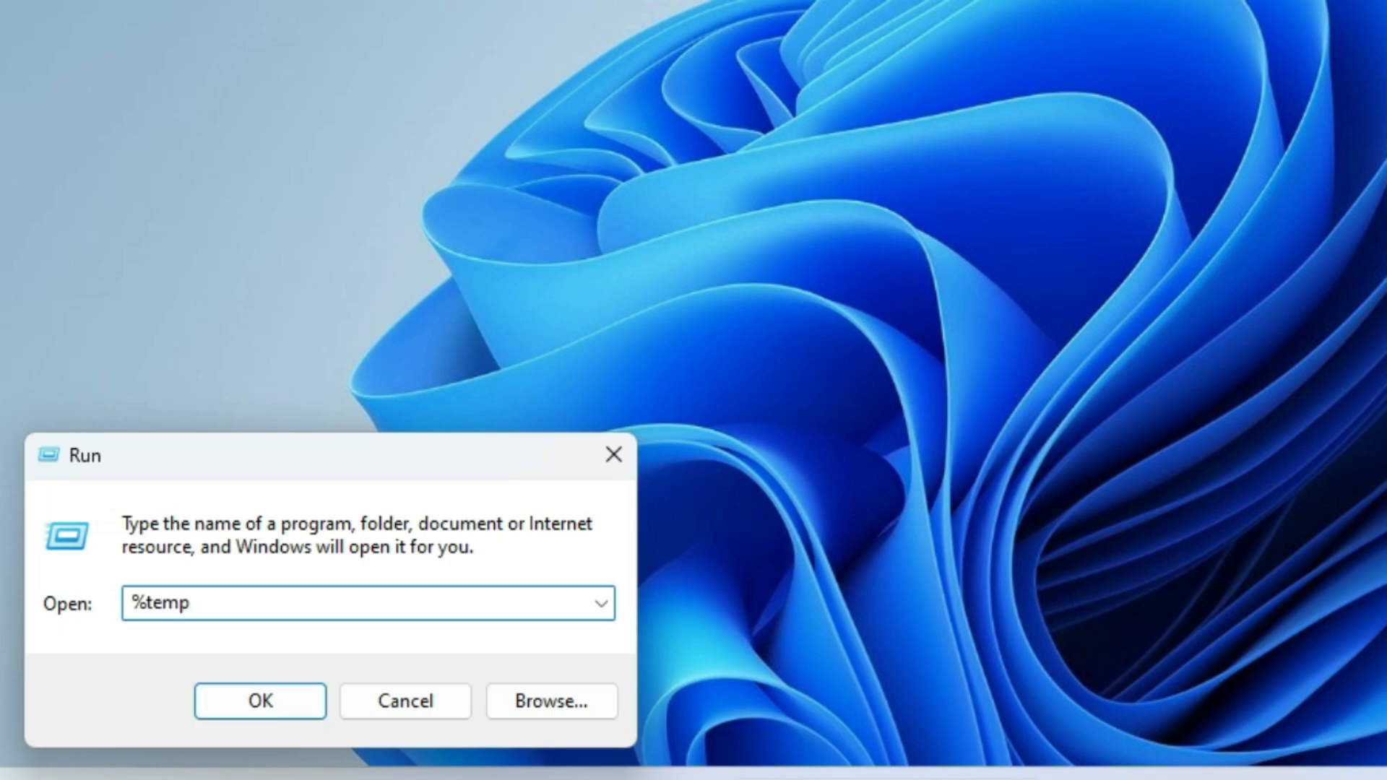
{"action": "type", "text": "%"}
{"action": "left_click", "coordinate": [292, 715]}
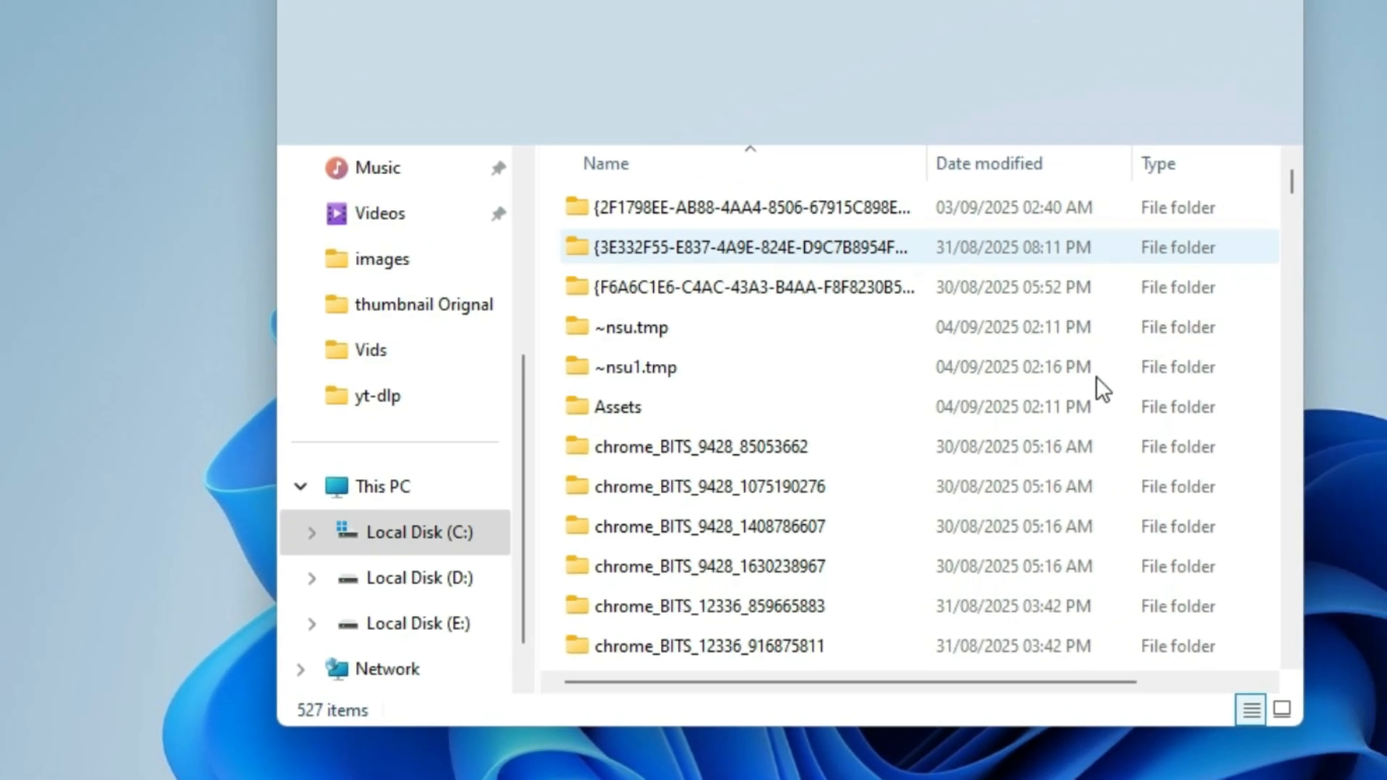
Step: Delete everything in the local Temp folder, skip all items in use, and close the folder window
{"action": "key", "text": "ctrl+a"}
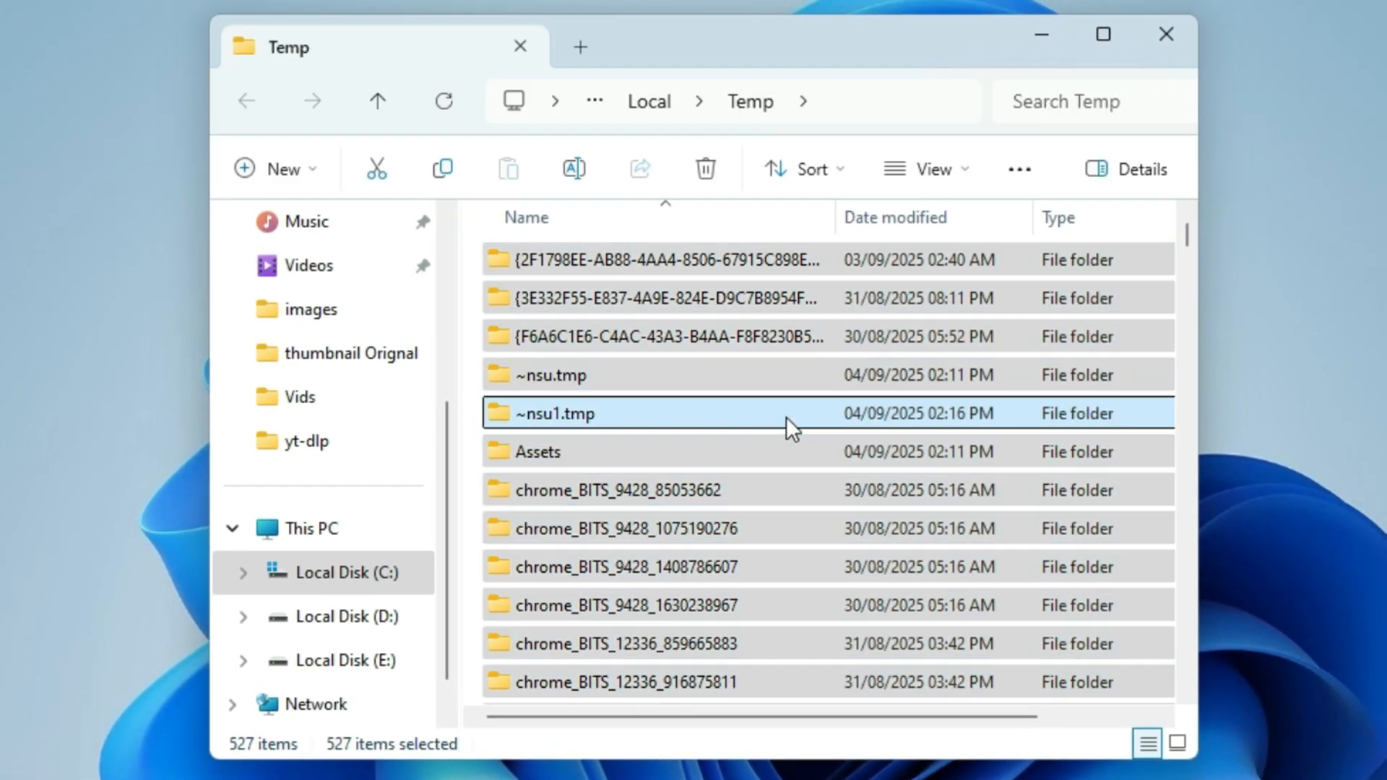
{"action": "right_click", "coordinate": [793, 430]}
{"action": "left_click", "coordinate": [990, 457]}
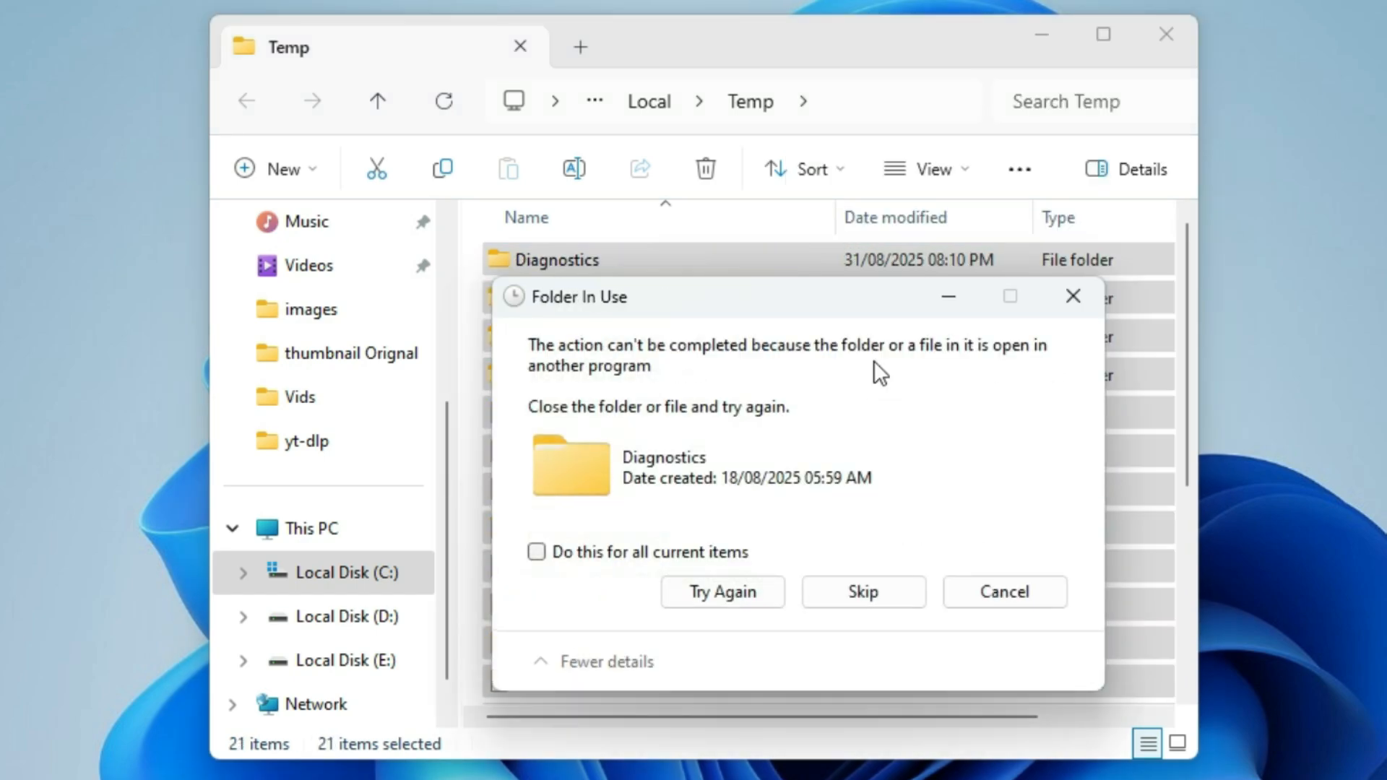
{"action": "left_click", "coordinate": [537, 552]}
{"action": "left_click", "coordinate": [856, 595]}
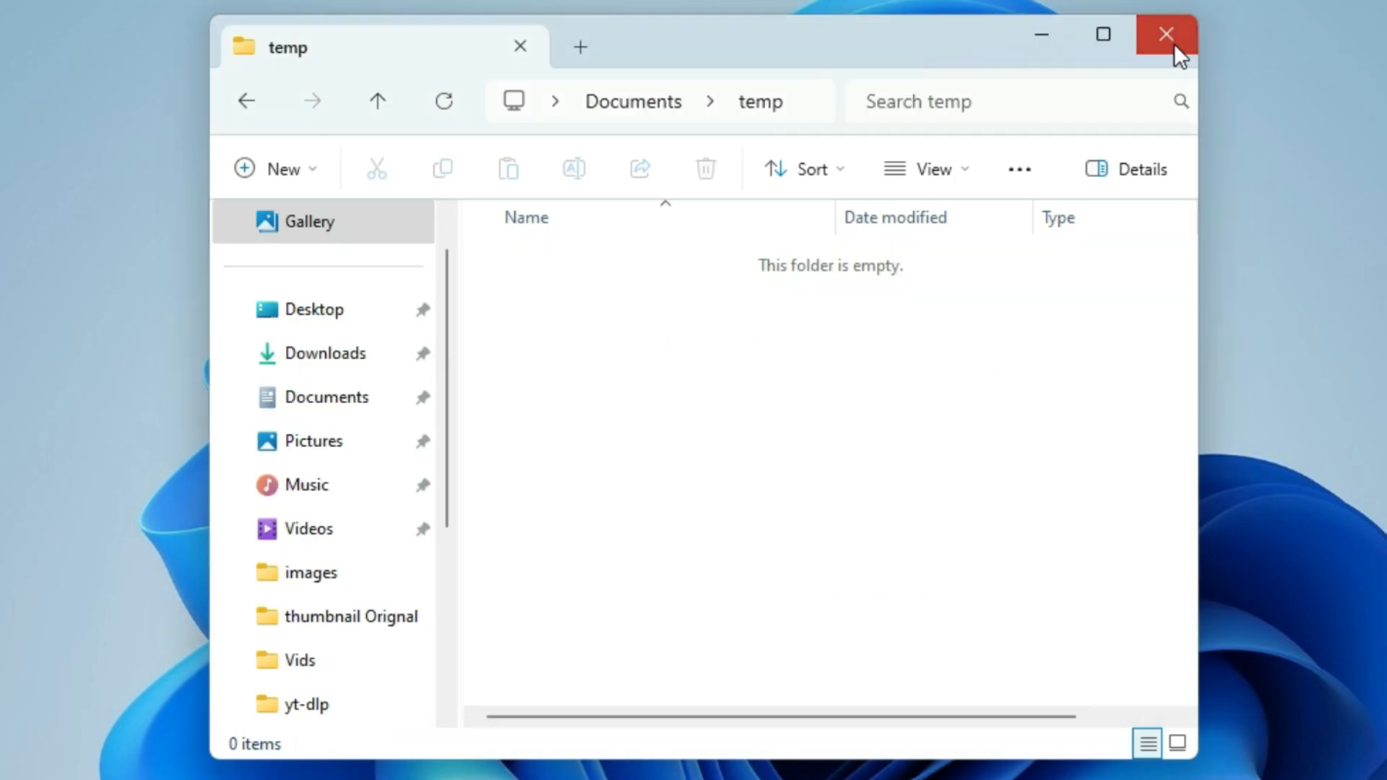
{"action": "left_click", "coordinate": [1170, 40]}
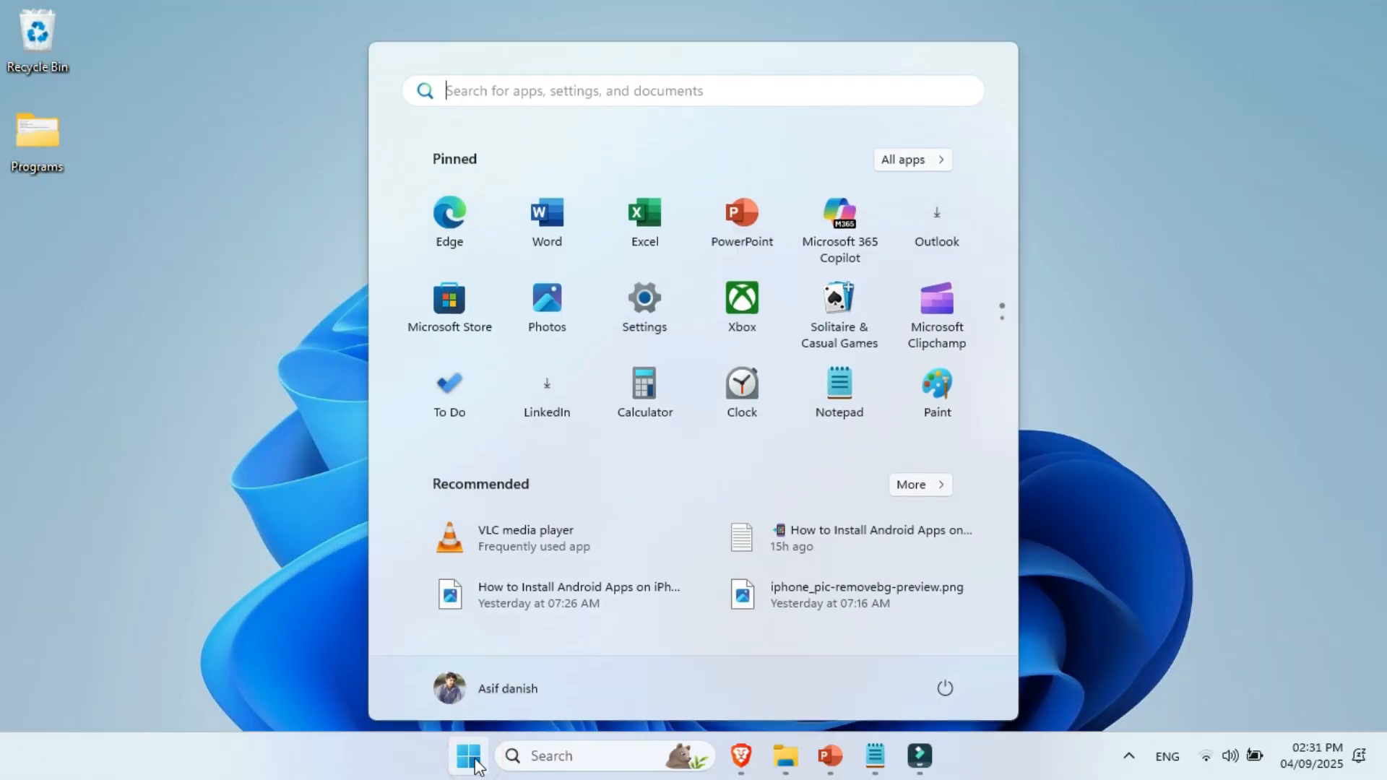
Step: Search for advanced system settings, open the Performance options, and apply Adjust for best performance to the visual effects
{"action": "type", "text": "advance"}
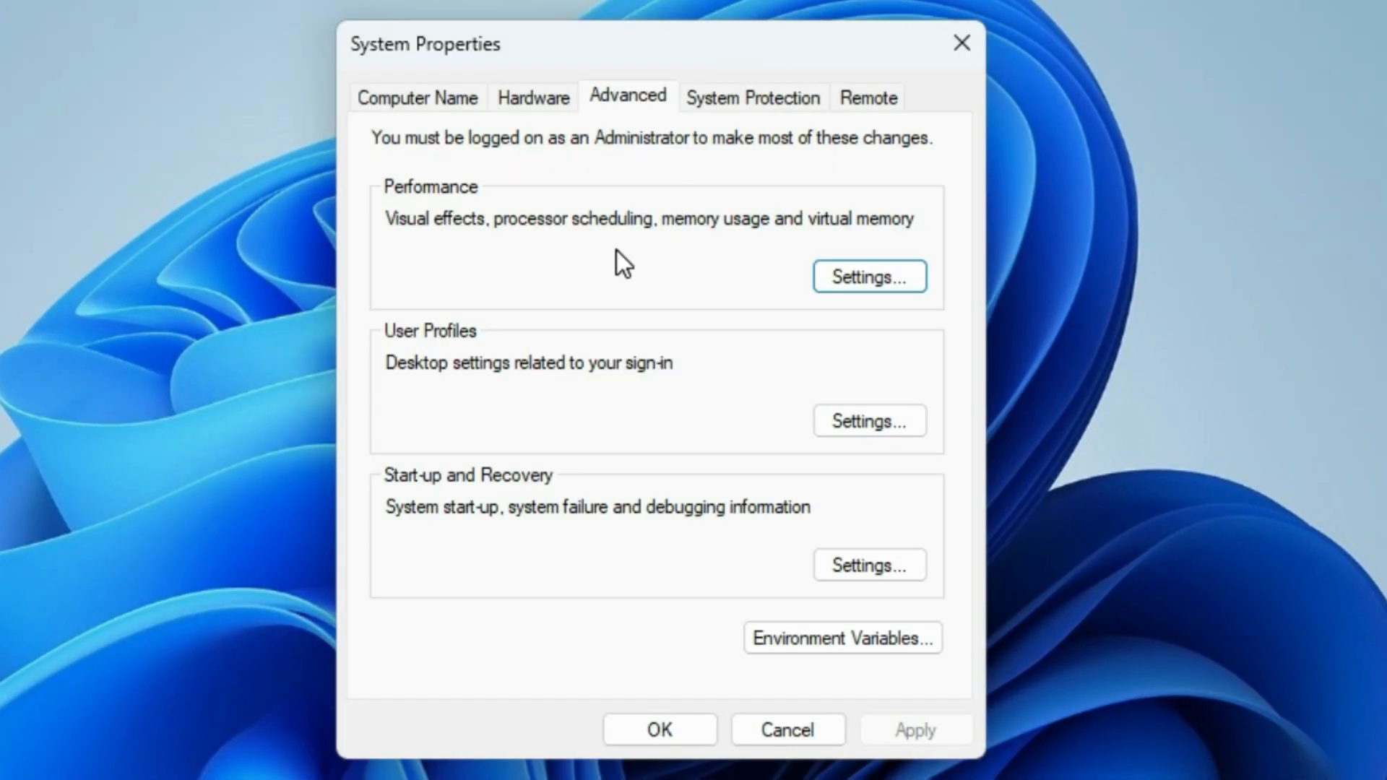
{"action": "left_click", "coordinate": [919, 278]}
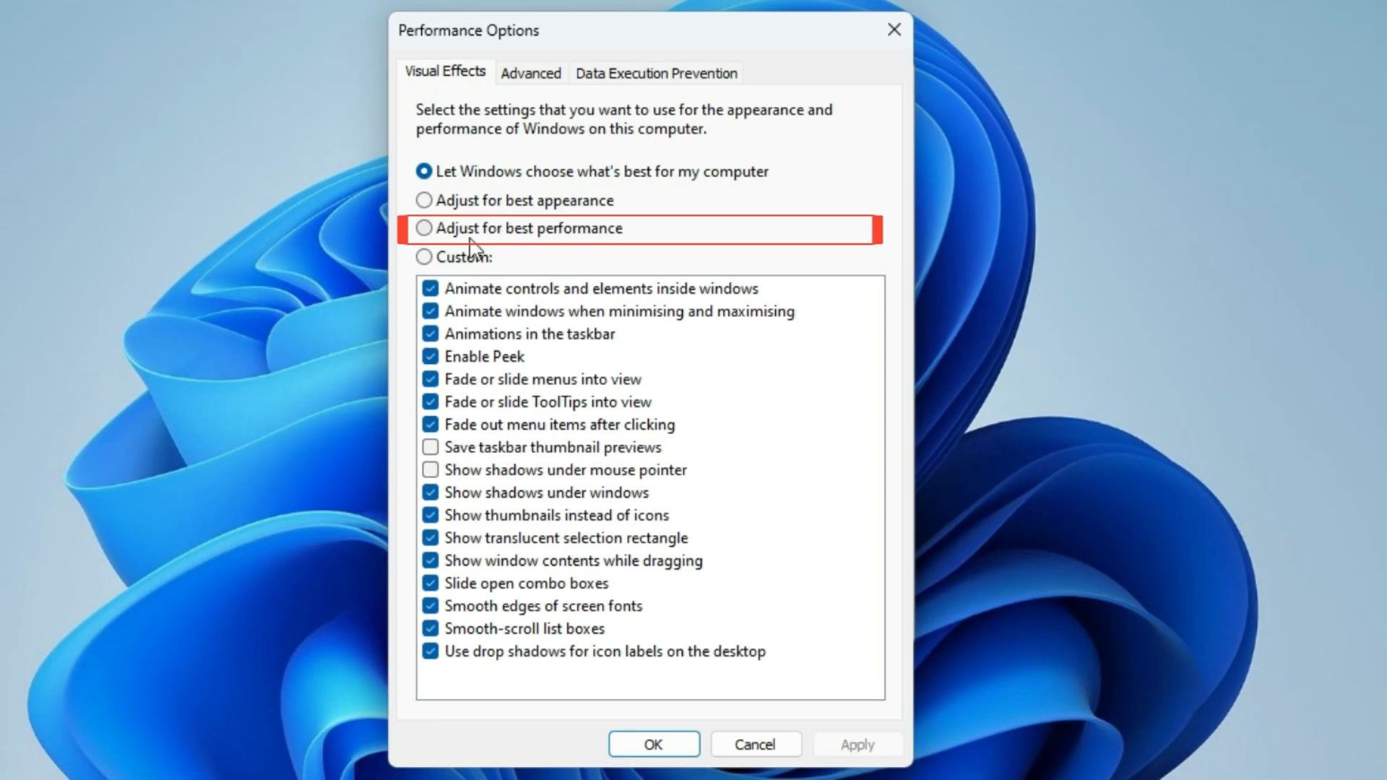
{"action": "left_click", "coordinate": [424, 229]}
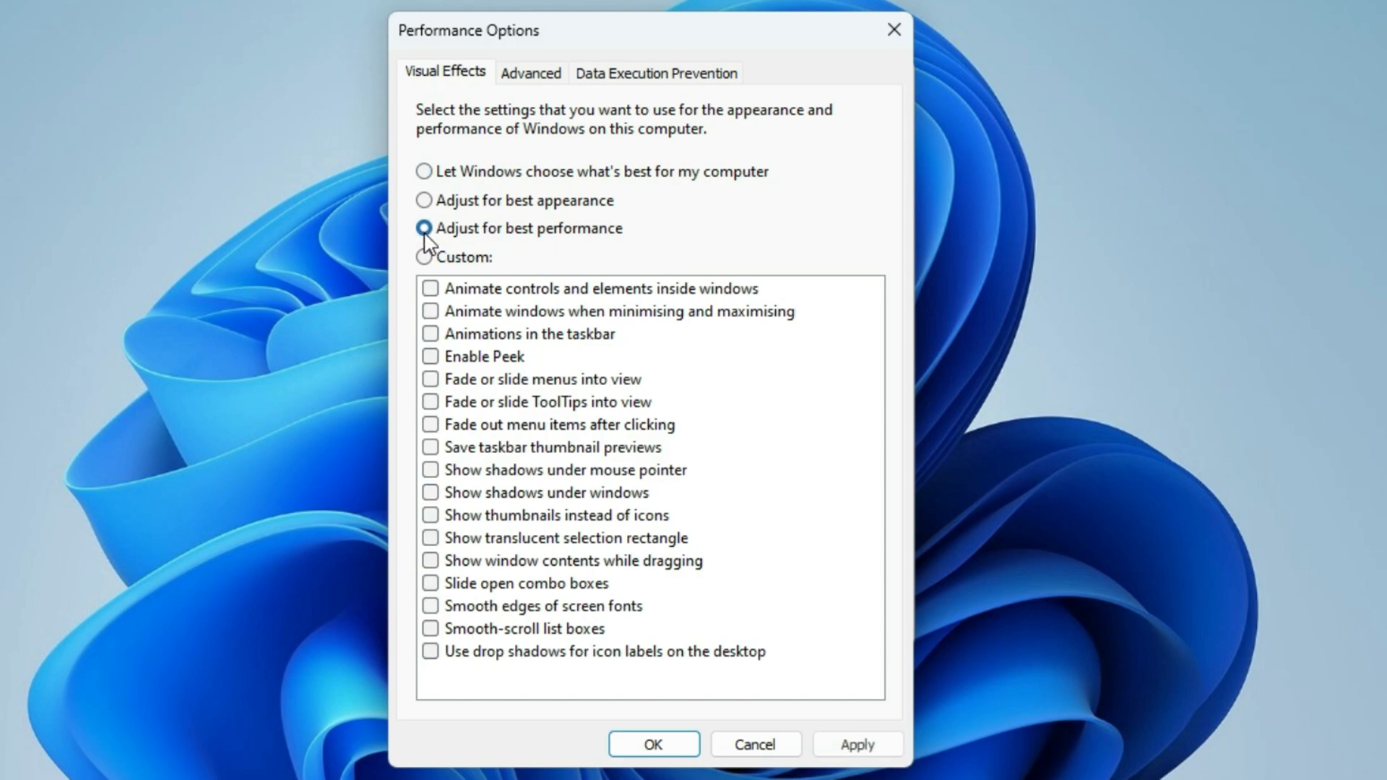
{"action": "left_click", "coordinate": [860, 755]}
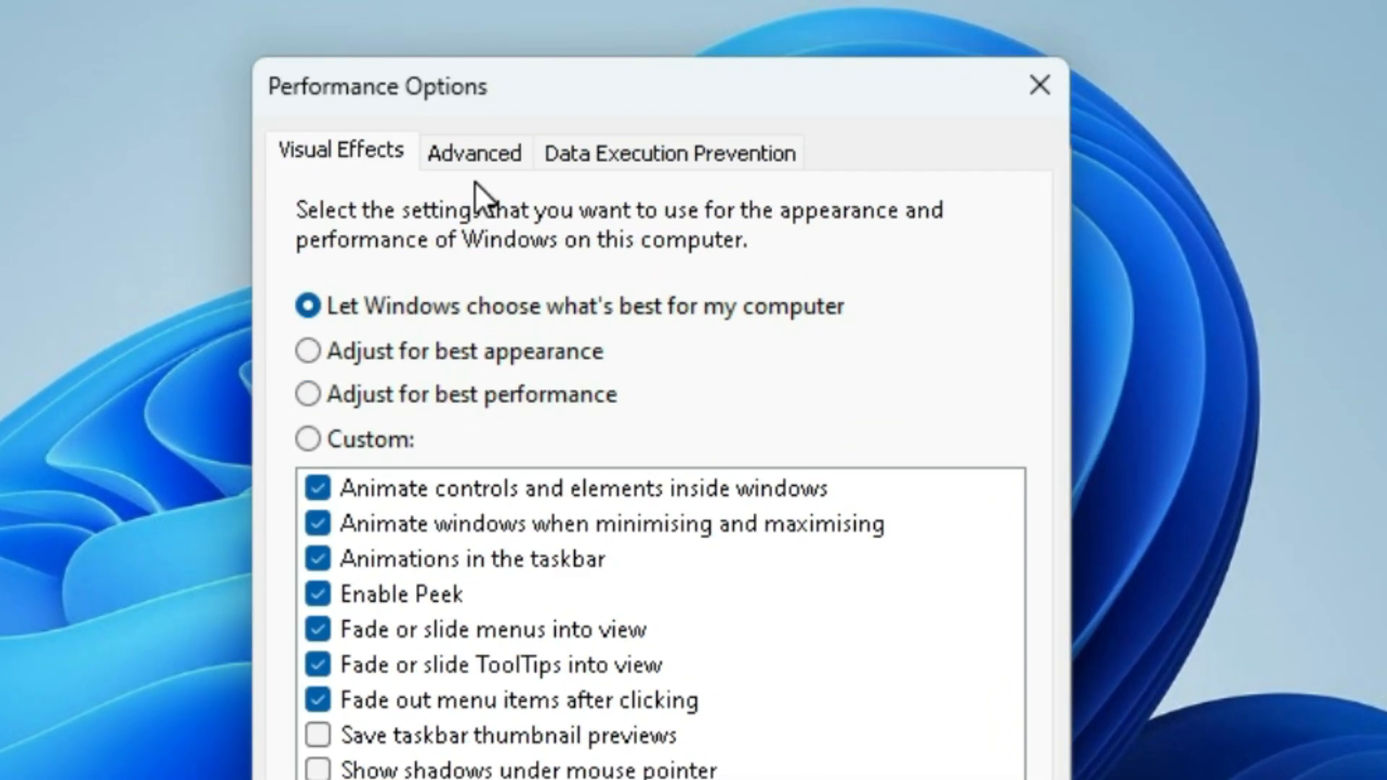
Step: Open the Virtual Memory settings from the advanced performance options and disable automatic paging file management for all drives
{"action": "left_click", "coordinate": [481, 156]}
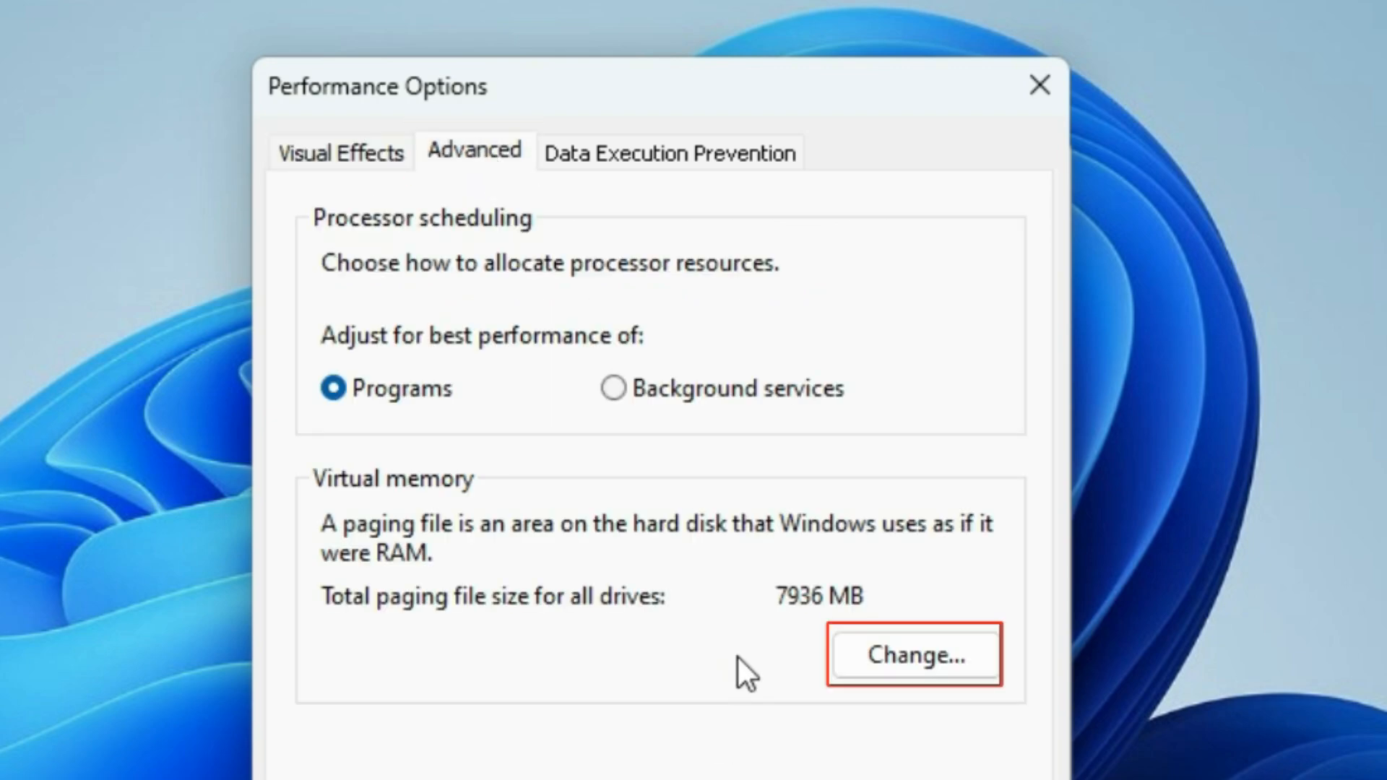
{"action": "left_click", "coordinate": [915, 658]}
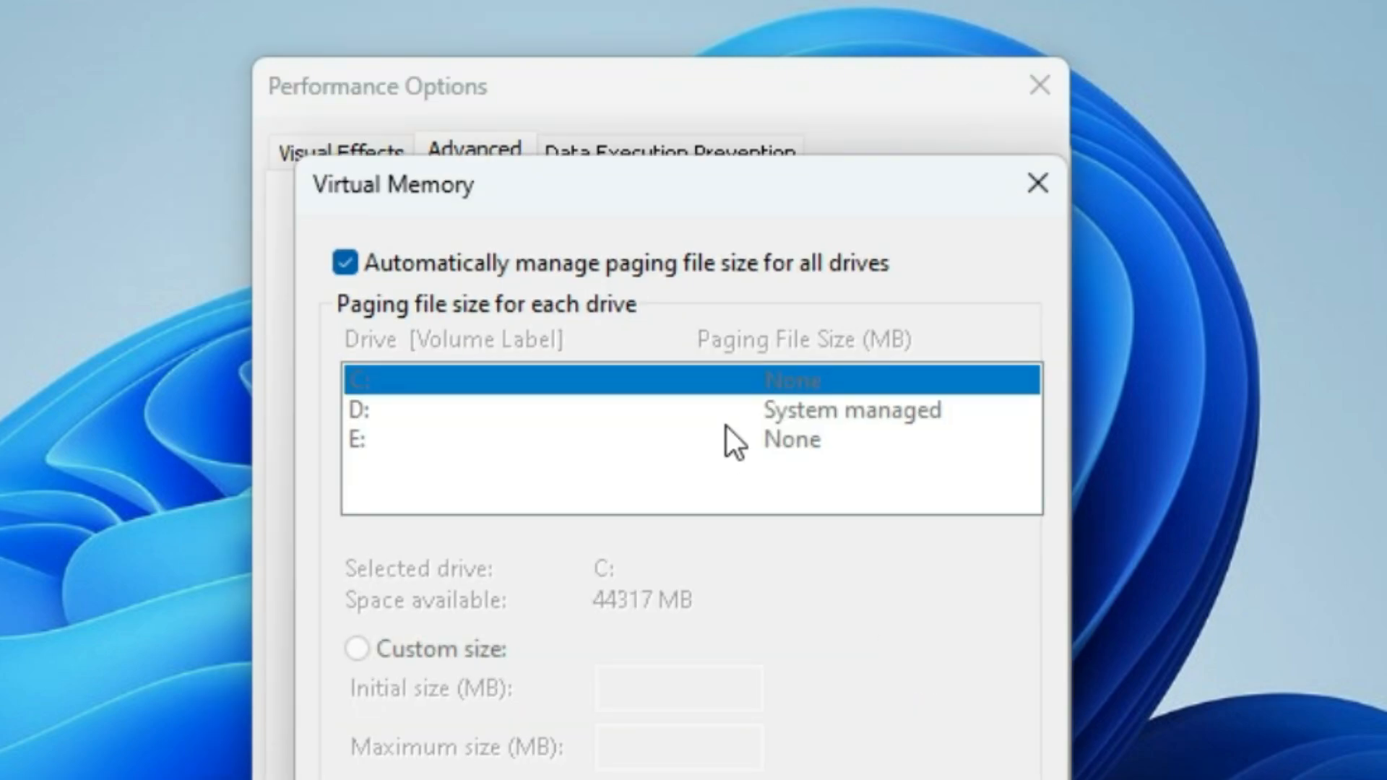
{"action": "left_click", "coordinate": [329, 246]}
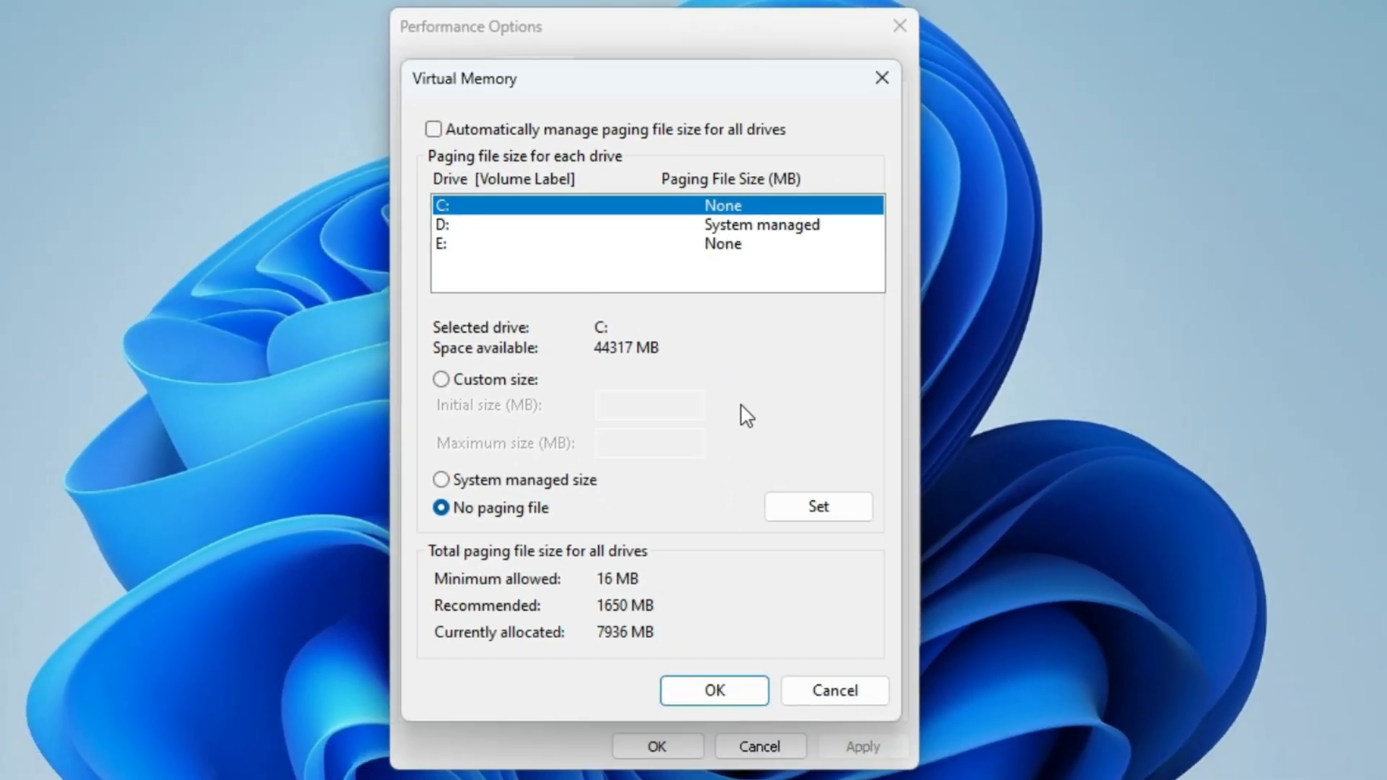
Step: Set a custom paging file for drive C: with an initial size of 30000 MB and a maximum size of 32000 MB
{"action": "left_click", "coordinate": [506, 383]}
{"action": "left_click", "coordinate": [646, 410]}
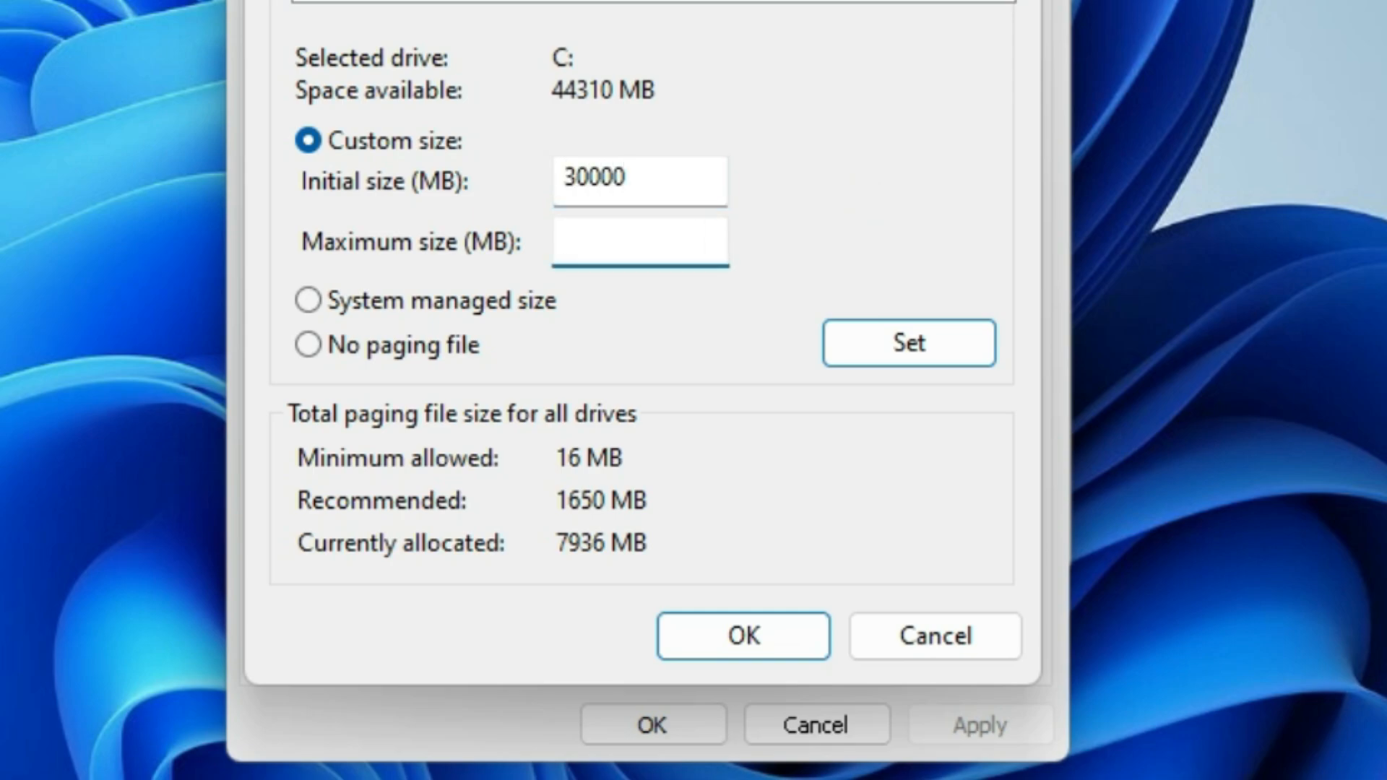
{"action": "type", "text": "32000"}
{"action": "left_click", "coordinate": [904, 345]}
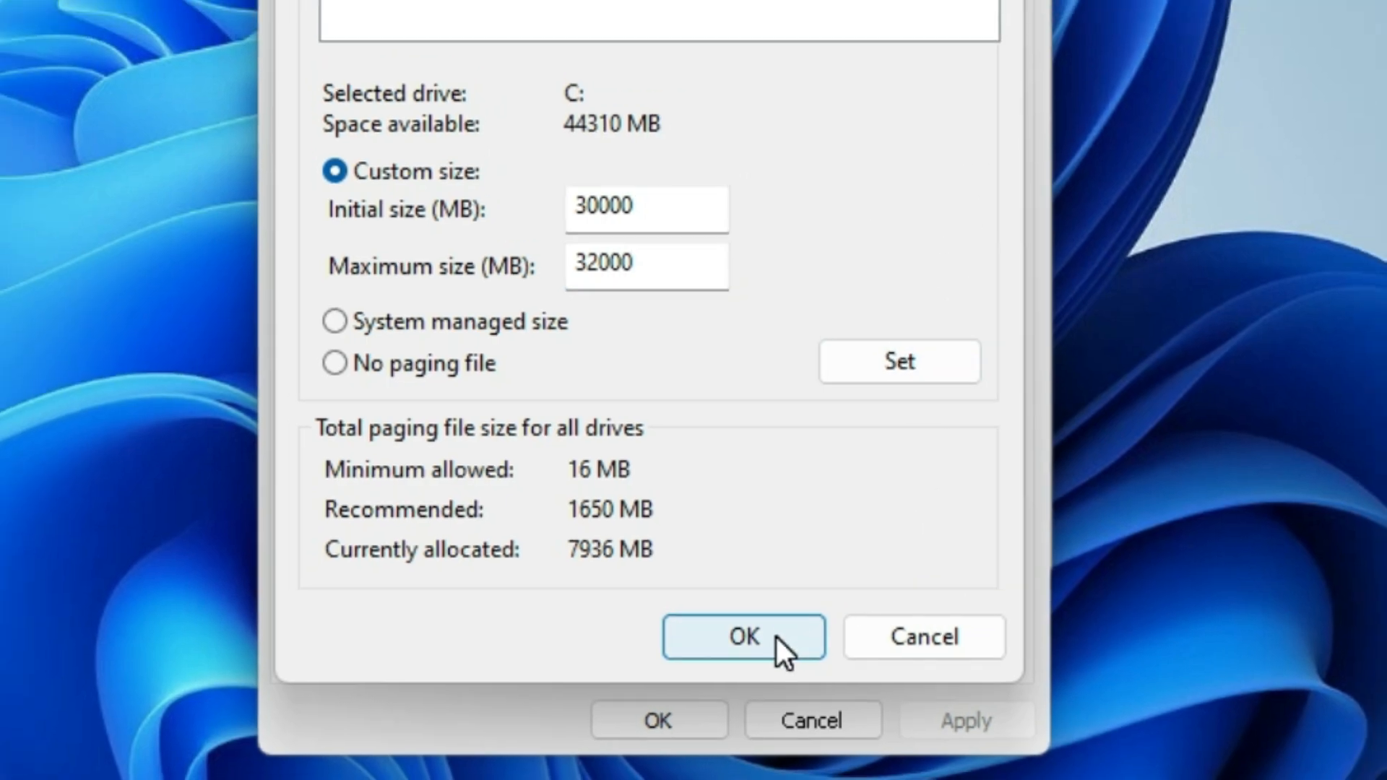
{"action": "left_click", "coordinate": [777, 637]}
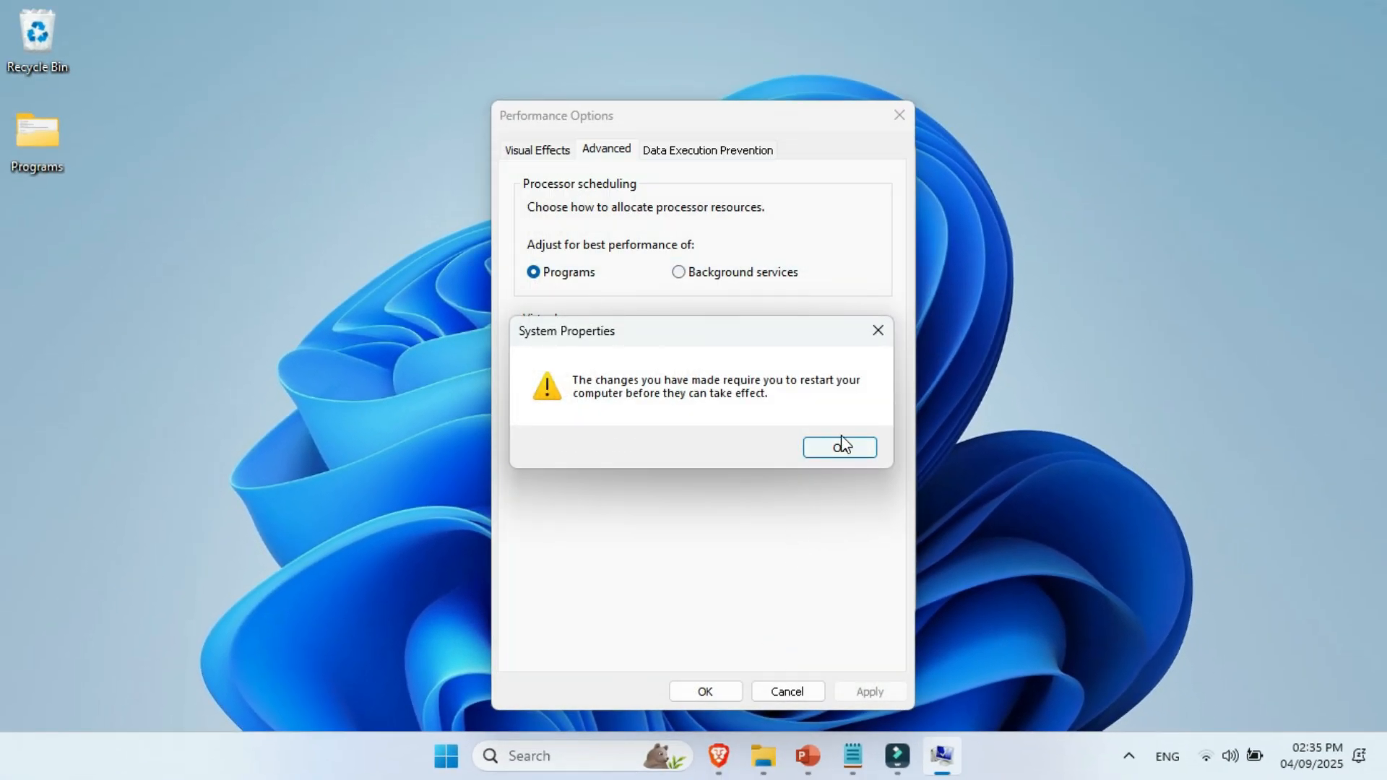
Step: Acknowledge the restart notice, apply the performance options, and close Performance Options and System Properties
{"action": "left_click", "coordinate": [823, 446]}
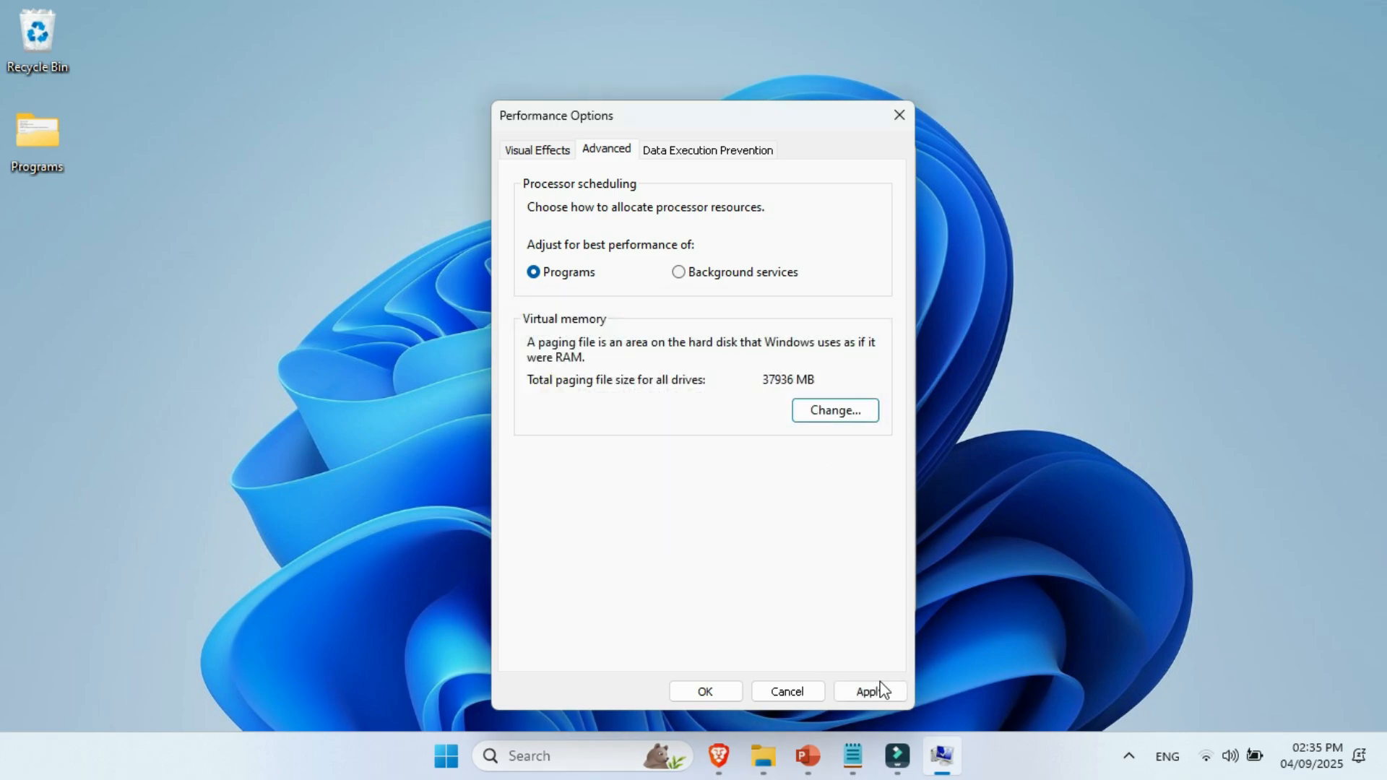
{"action": "left_click", "coordinate": [876, 693]}
{"action": "left_click", "coordinate": [718, 690]}
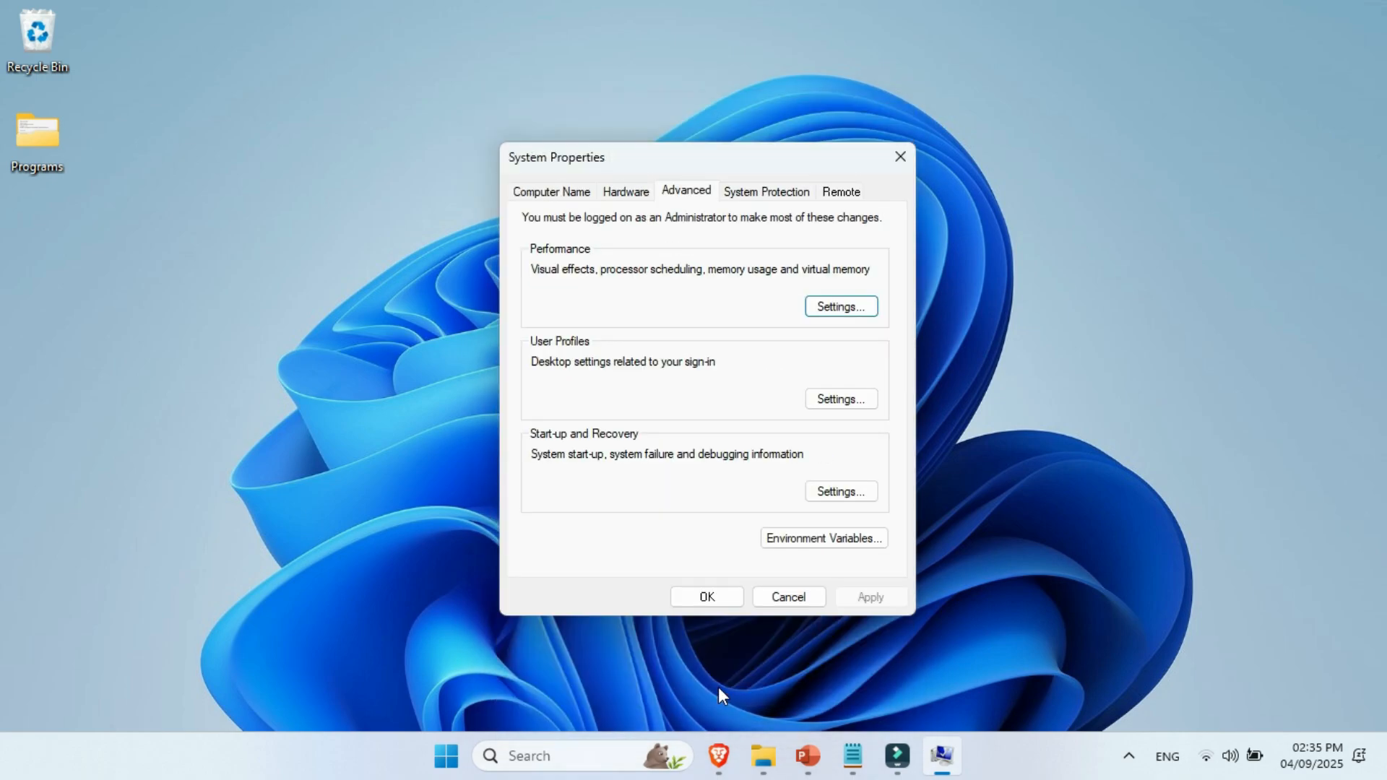
{"action": "left_click", "coordinate": [727, 605]}
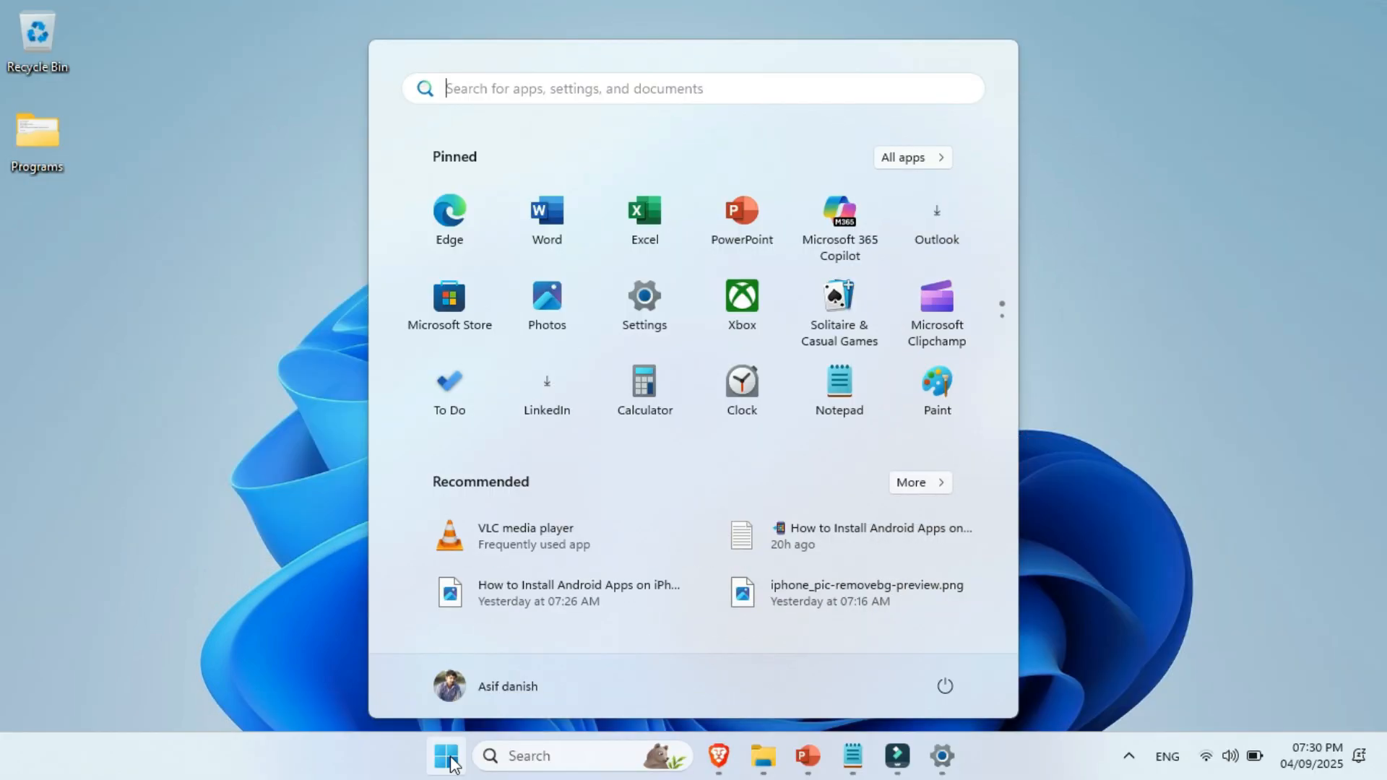
Step: Open Windows Settings and go to the Temporary files page in the system storage settings
{"action": "type", "text": "setting"}
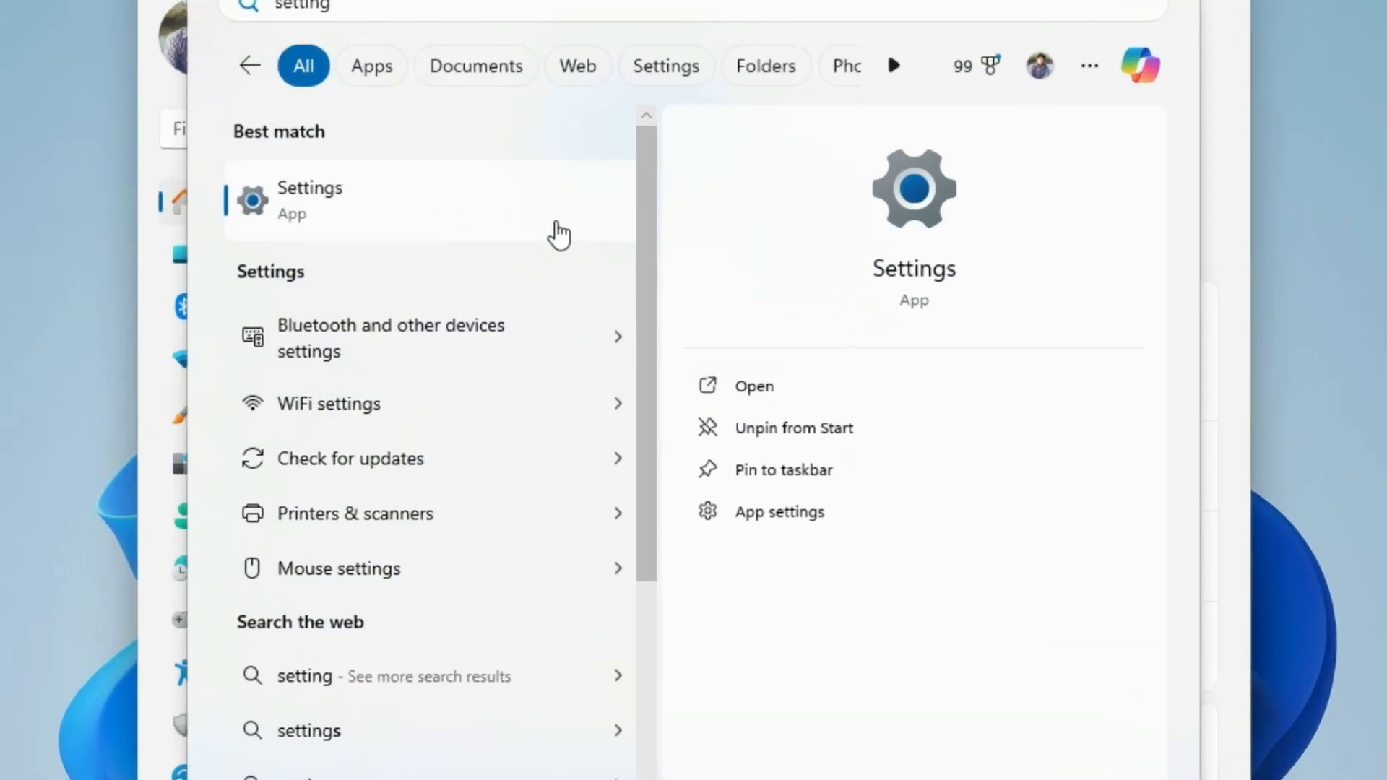
{"action": "left_click", "coordinate": [587, 246]}
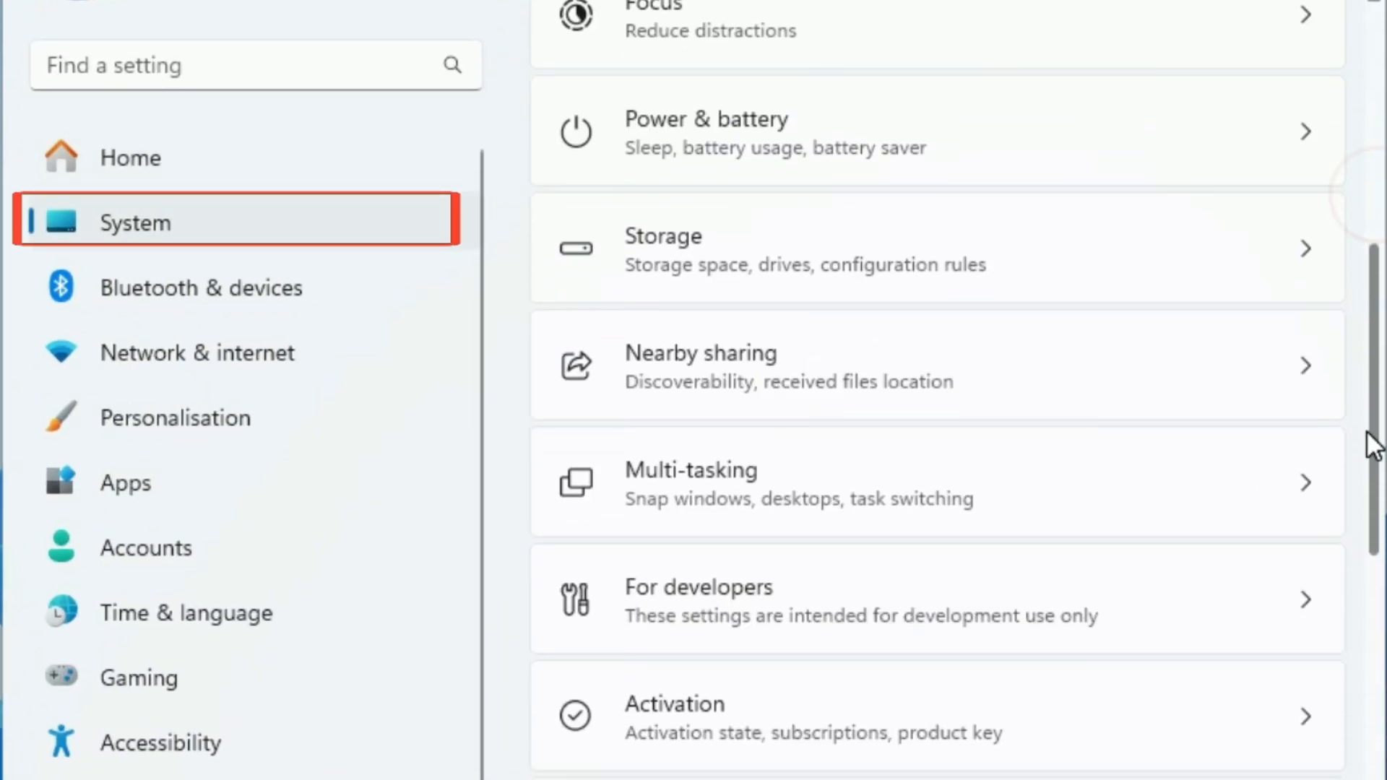
{"action": "left_click", "coordinate": [1097, 230]}
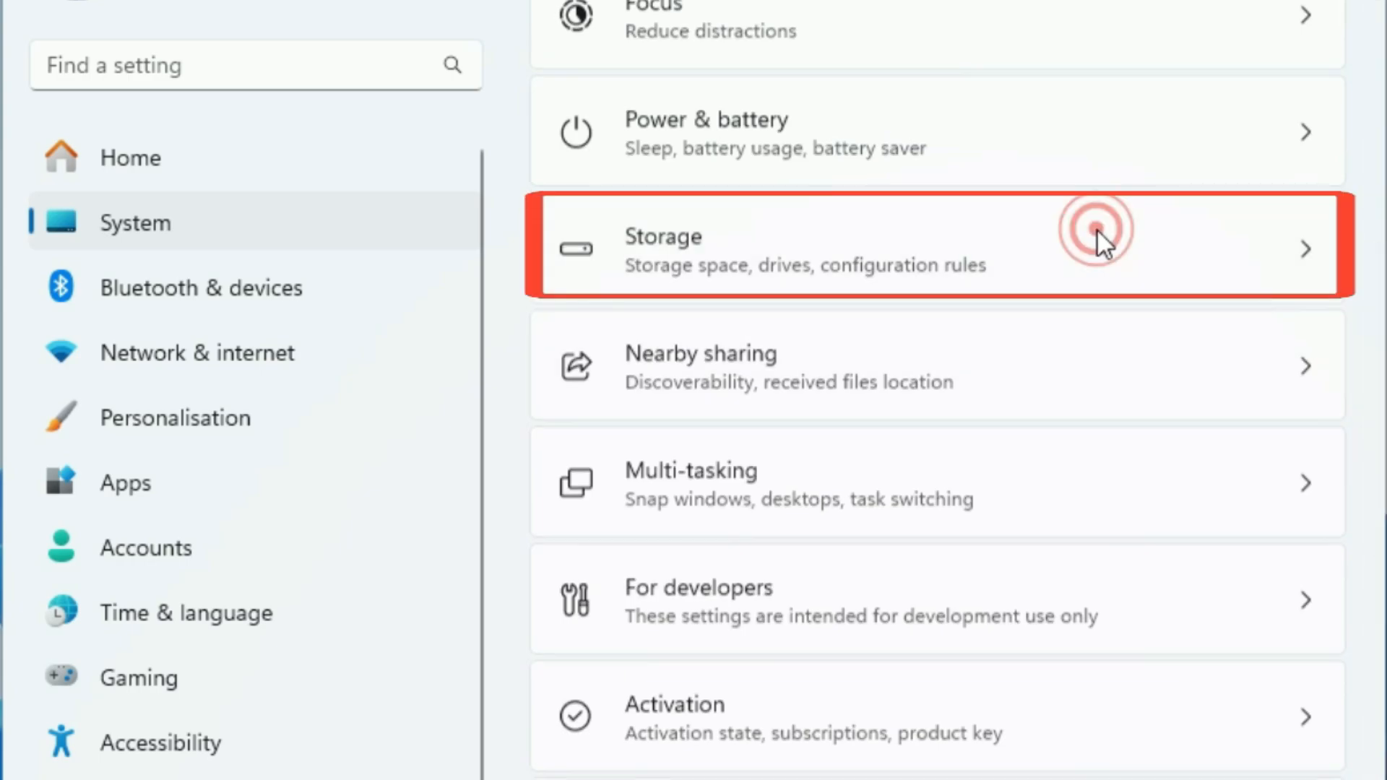
{"action": "left_click", "coordinate": [1058, 316]}
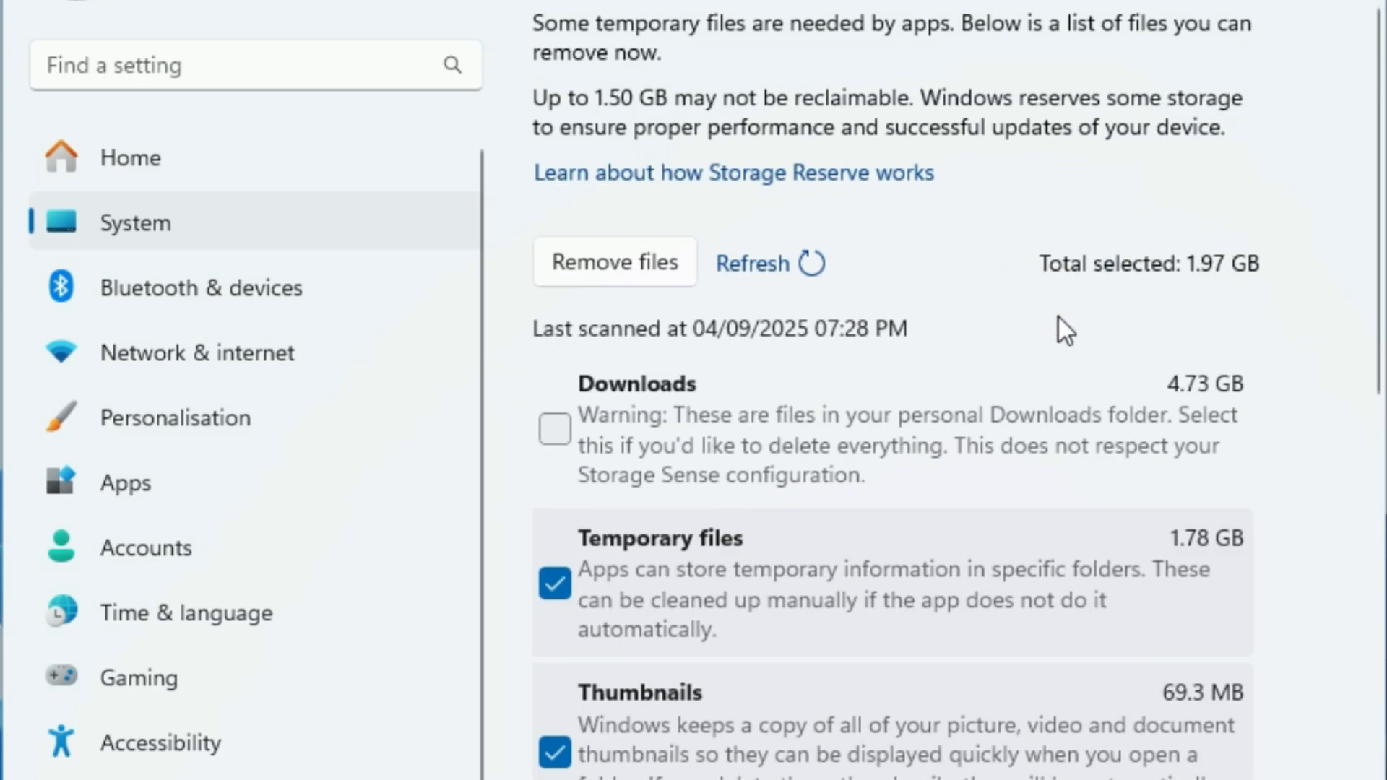
Step: Permanently remove the preselected temporary files, leaving Downloads unselected, and close Settings
{"action": "scroll", "coordinate": [651, 210], "scroll_direction": "down", "scroll_amount": 1}
{"action": "left_click", "coordinate": [608, 228]}
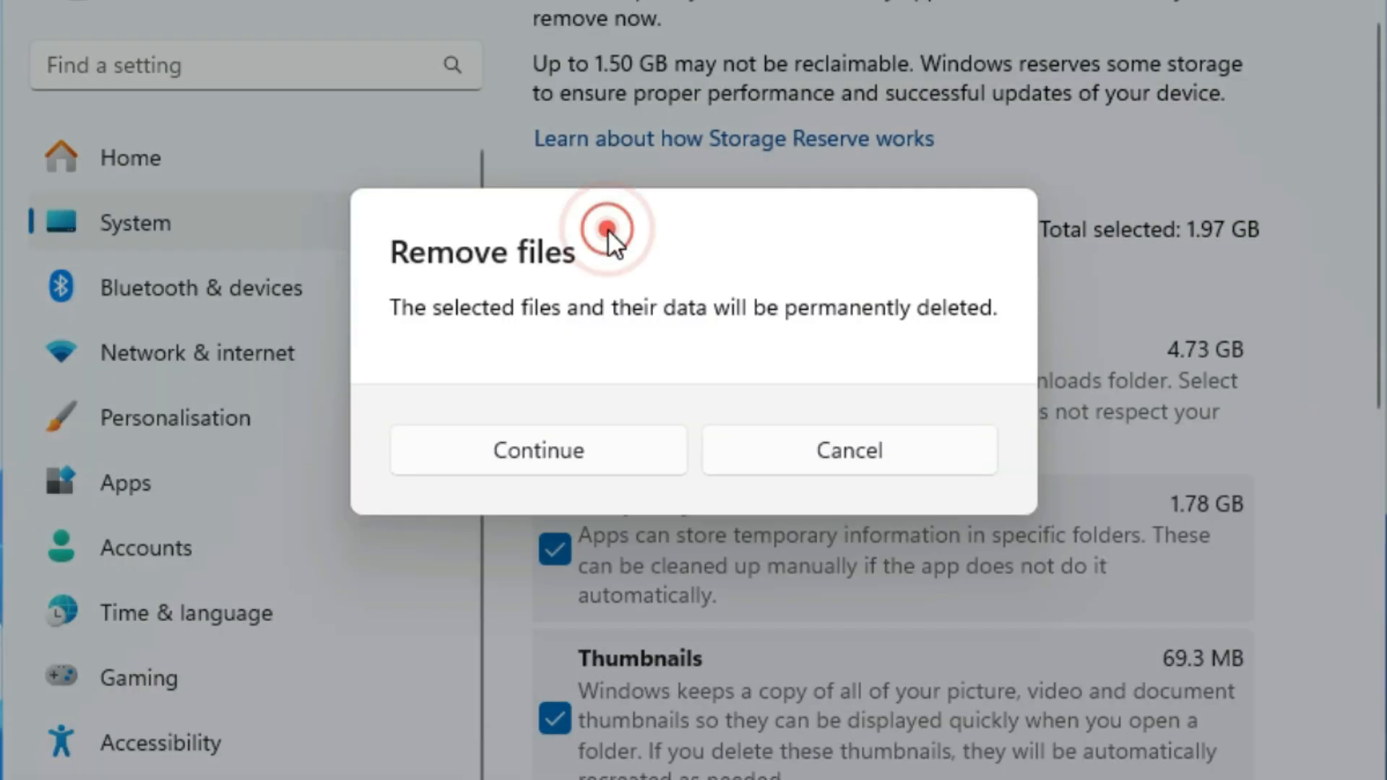
{"action": "left_click", "coordinate": [590, 453]}
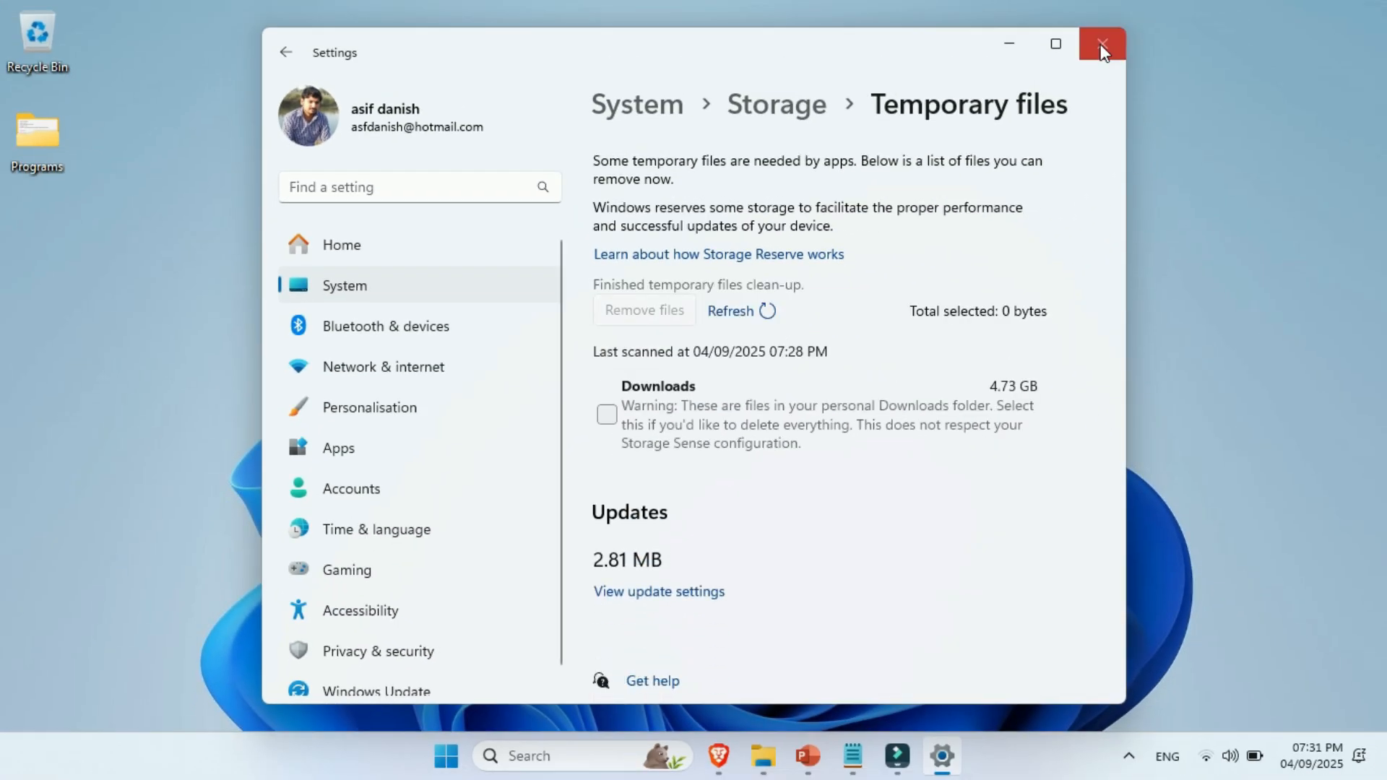
{"action": "left_click", "coordinate": [1102, 44]}
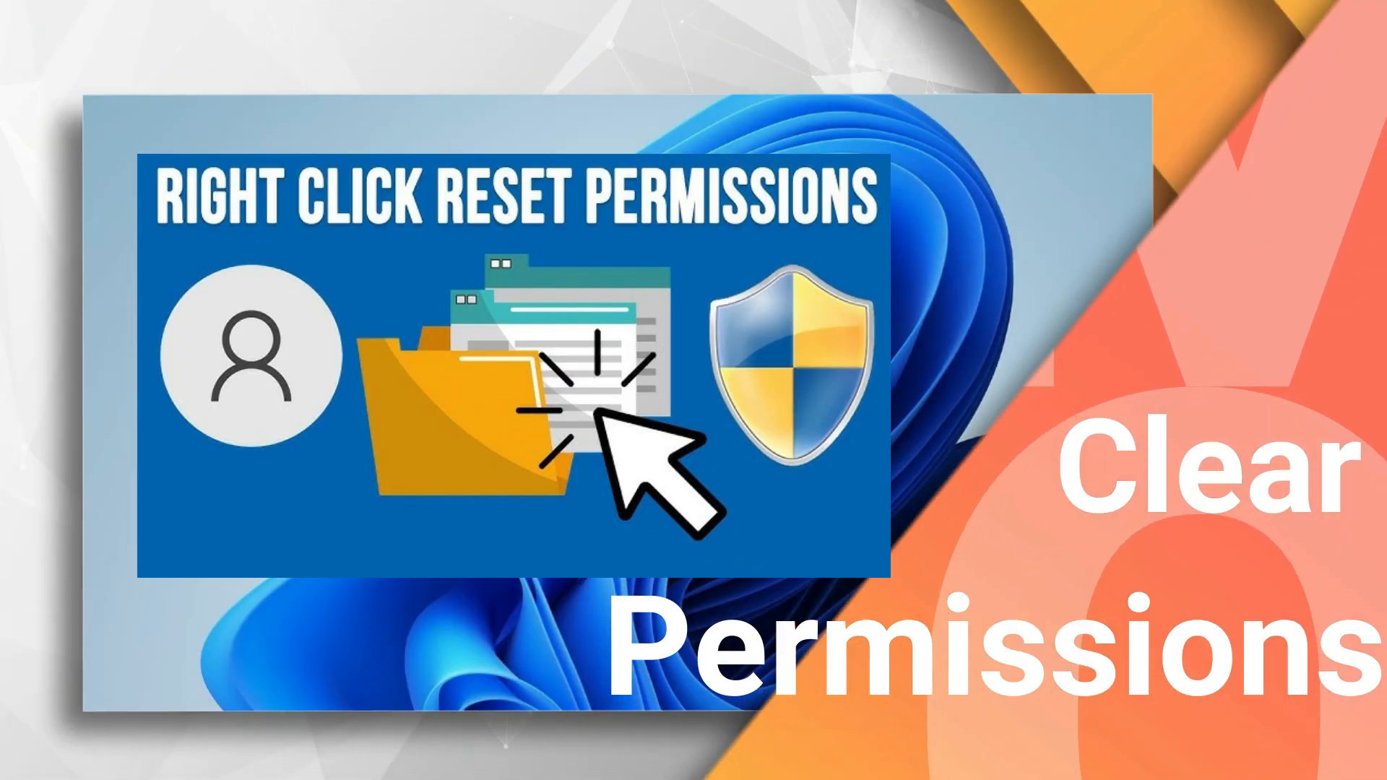
Step: Open Windows Settings and go to the General permissions page under Privacy & security
{"action": "left_click", "coordinate": [448, 763]}
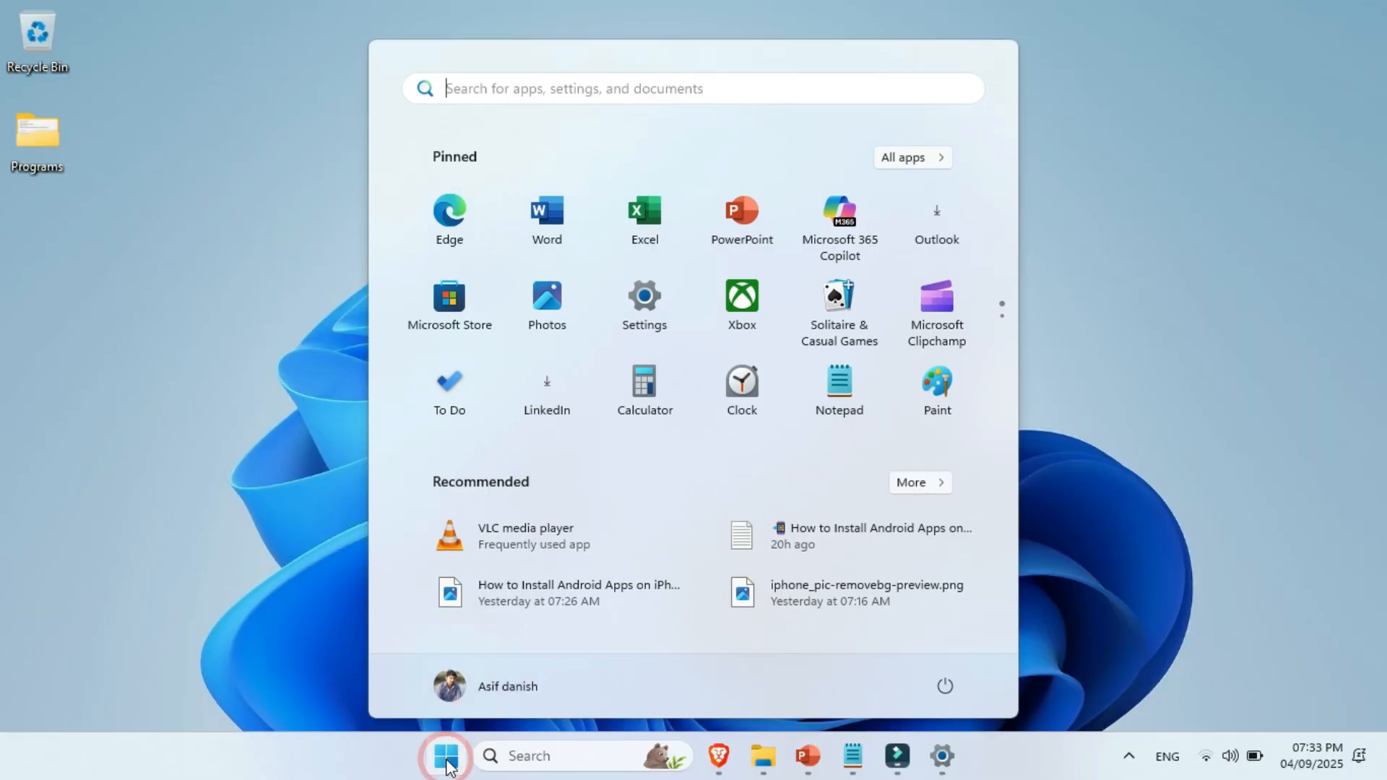
{"action": "type", "text": "setting"}
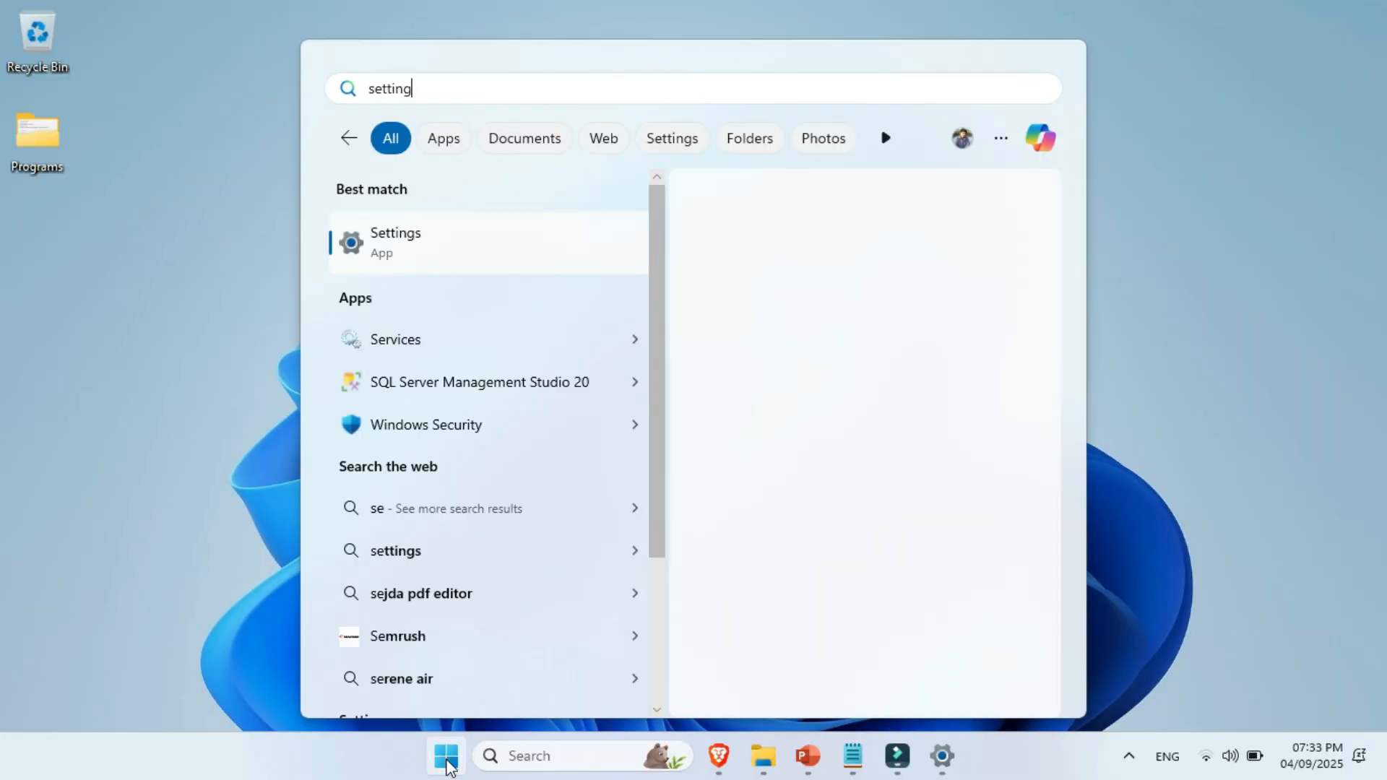
{"action": "left_click", "coordinate": [465, 227]}
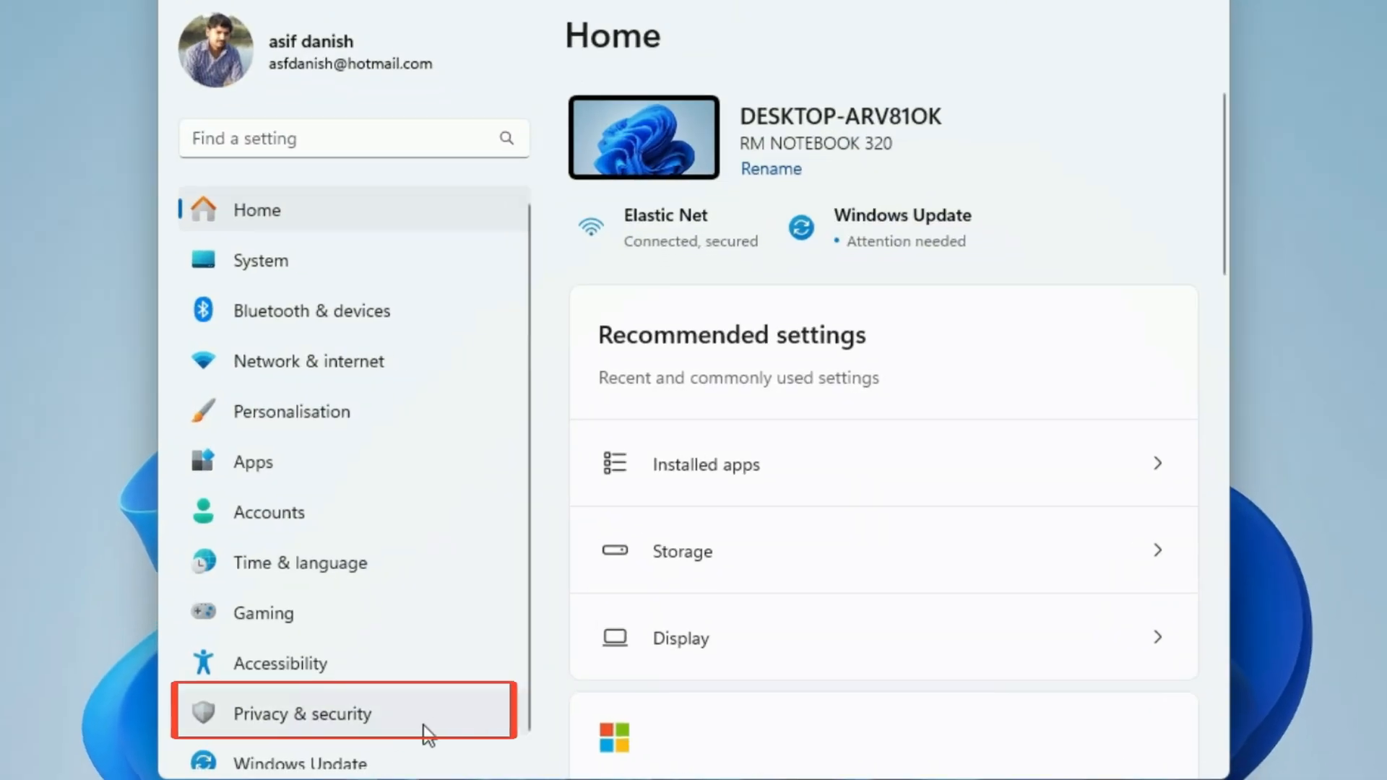
{"action": "left_click", "coordinate": [427, 731]}
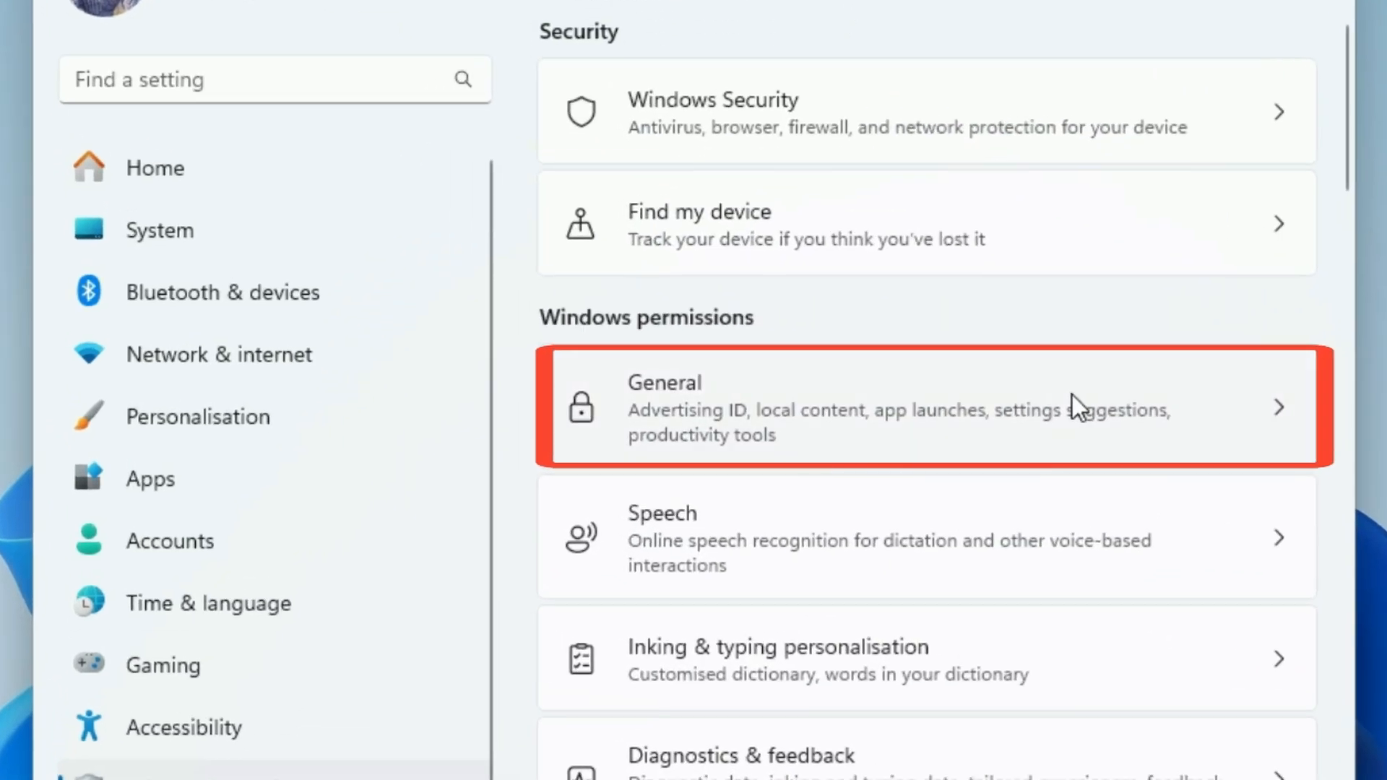
{"action": "left_click", "coordinate": [1001, 406]}
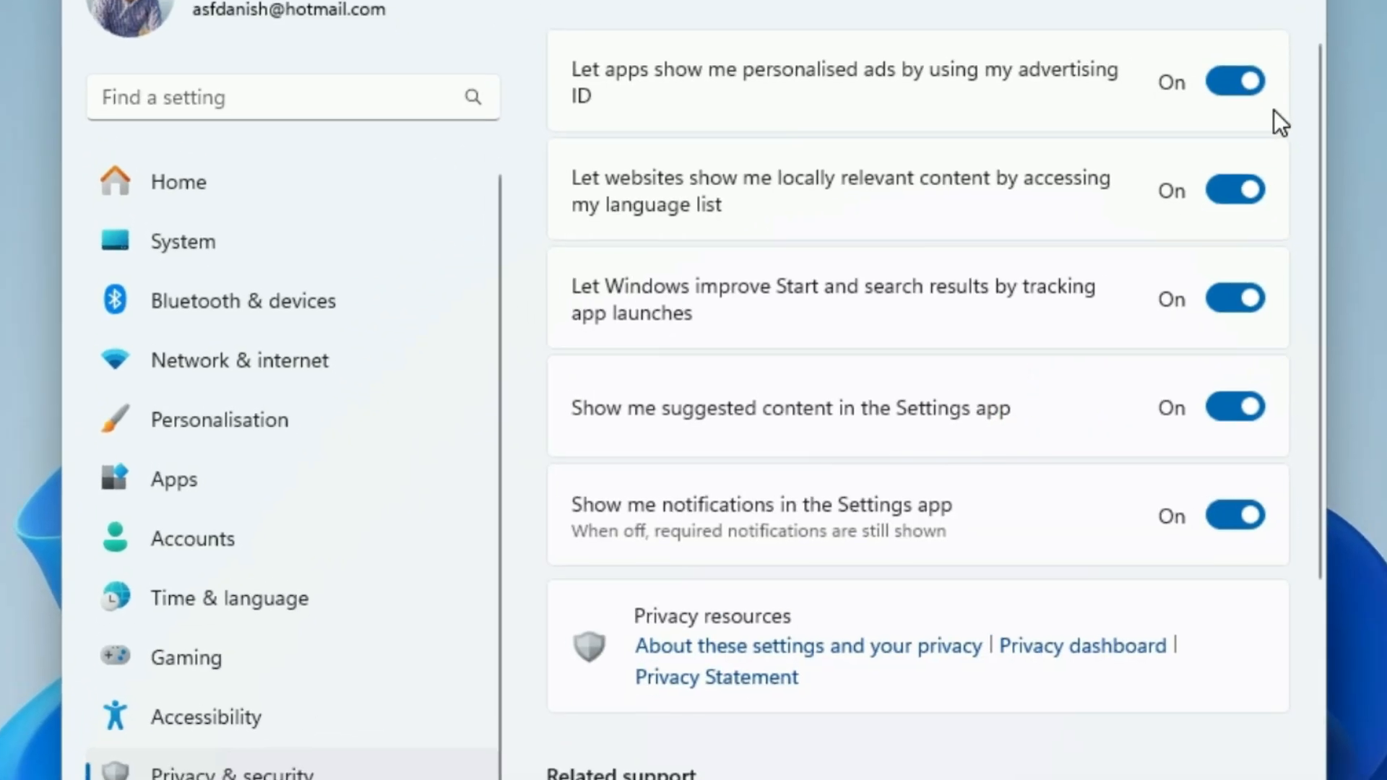
Step: Turn off all five General privacy options, from personalised ads to Settings notifications, and return to Privacy & security
{"action": "left_click", "coordinate": [1261, 62]}
{"action": "left_click", "coordinate": [1111, 426]}
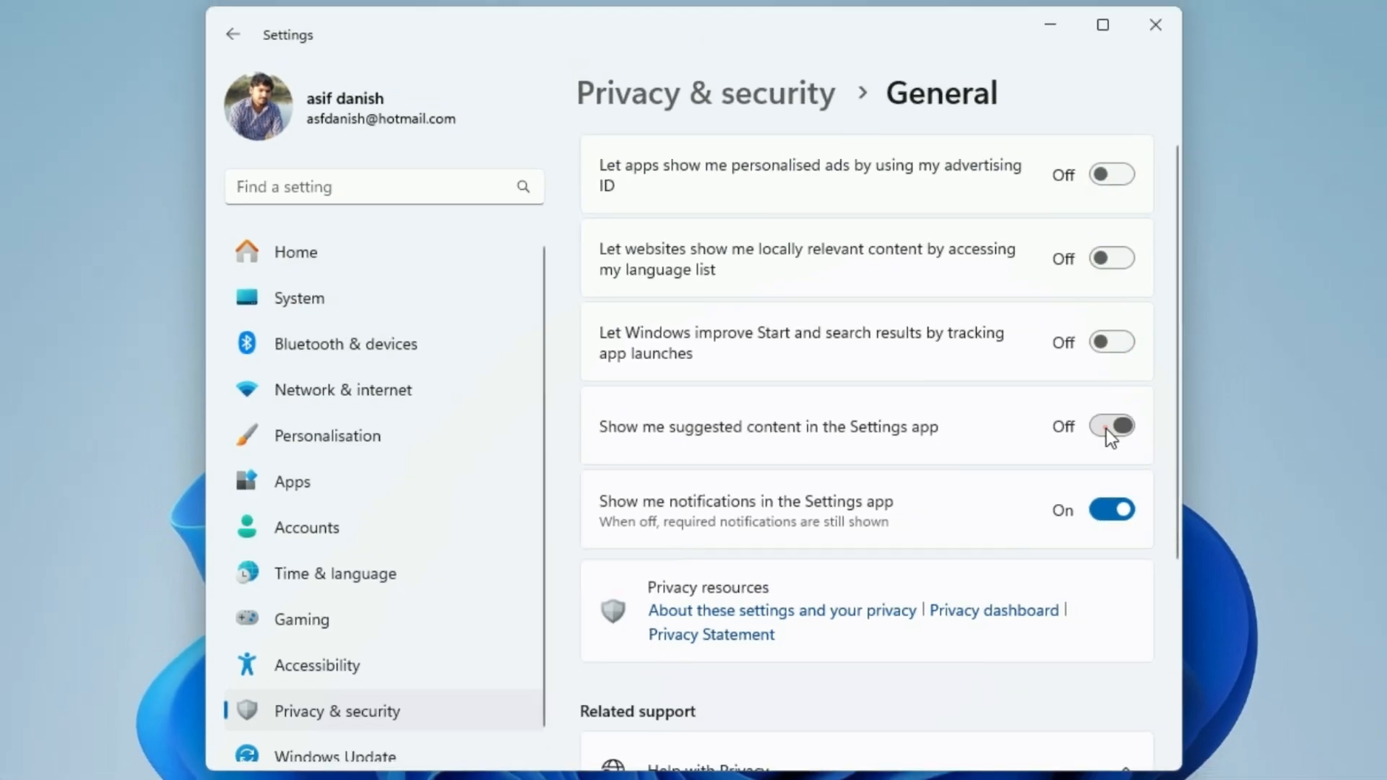
{"action": "left_click", "coordinate": [1111, 510]}
{"action": "left_click", "coordinate": [233, 35]}
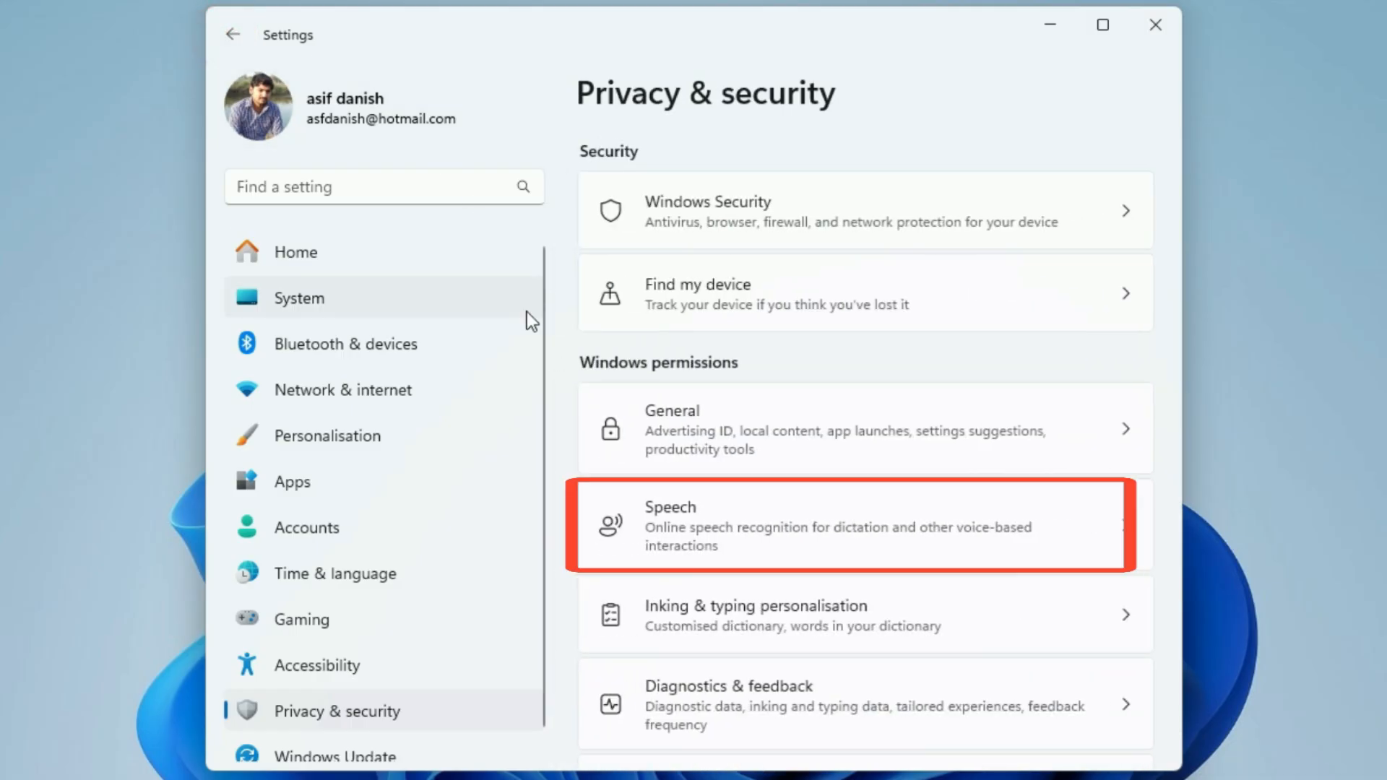
Step: Turn off online speech recognition in the Speech permissions and return to Privacy & security
{"action": "left_click", "coordinate": [783, 543]}
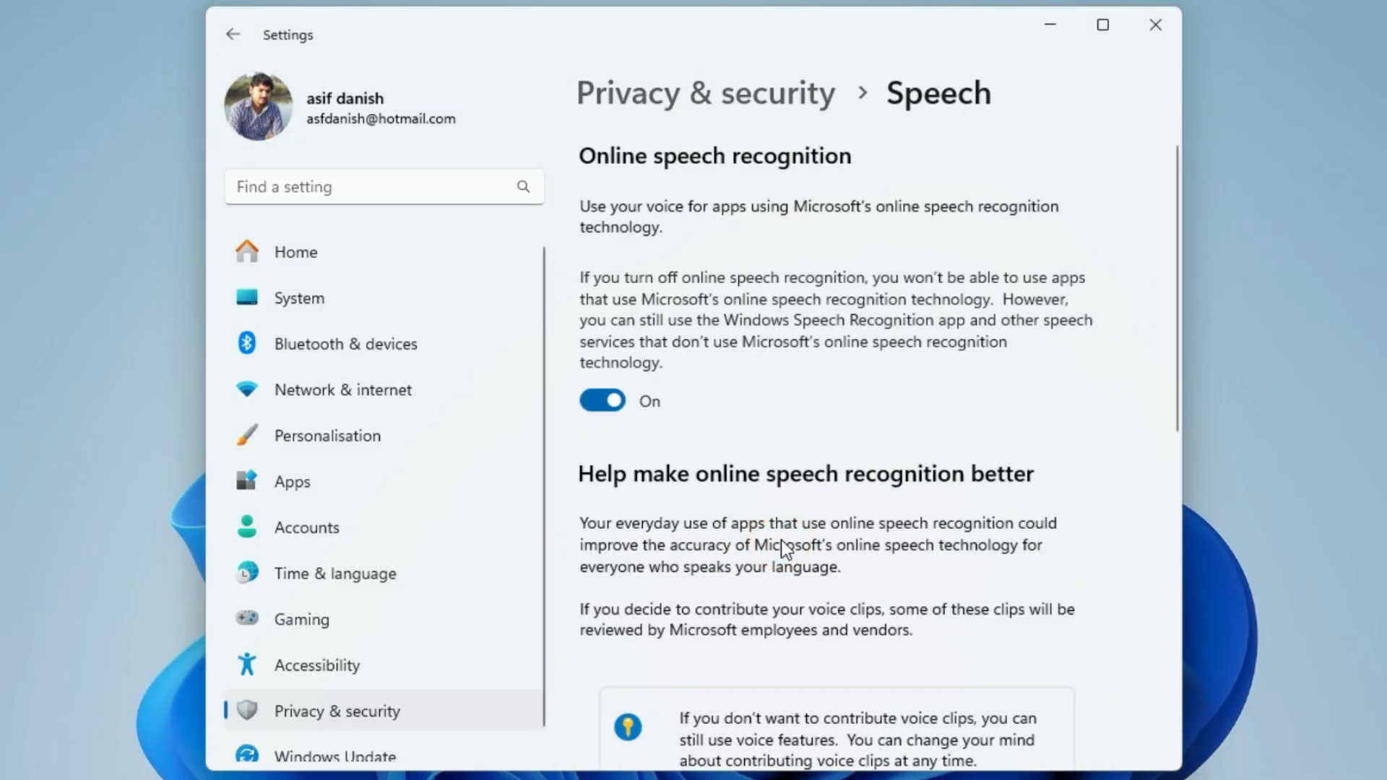
{"action": "left_click", "coordinate": [615, 402]}
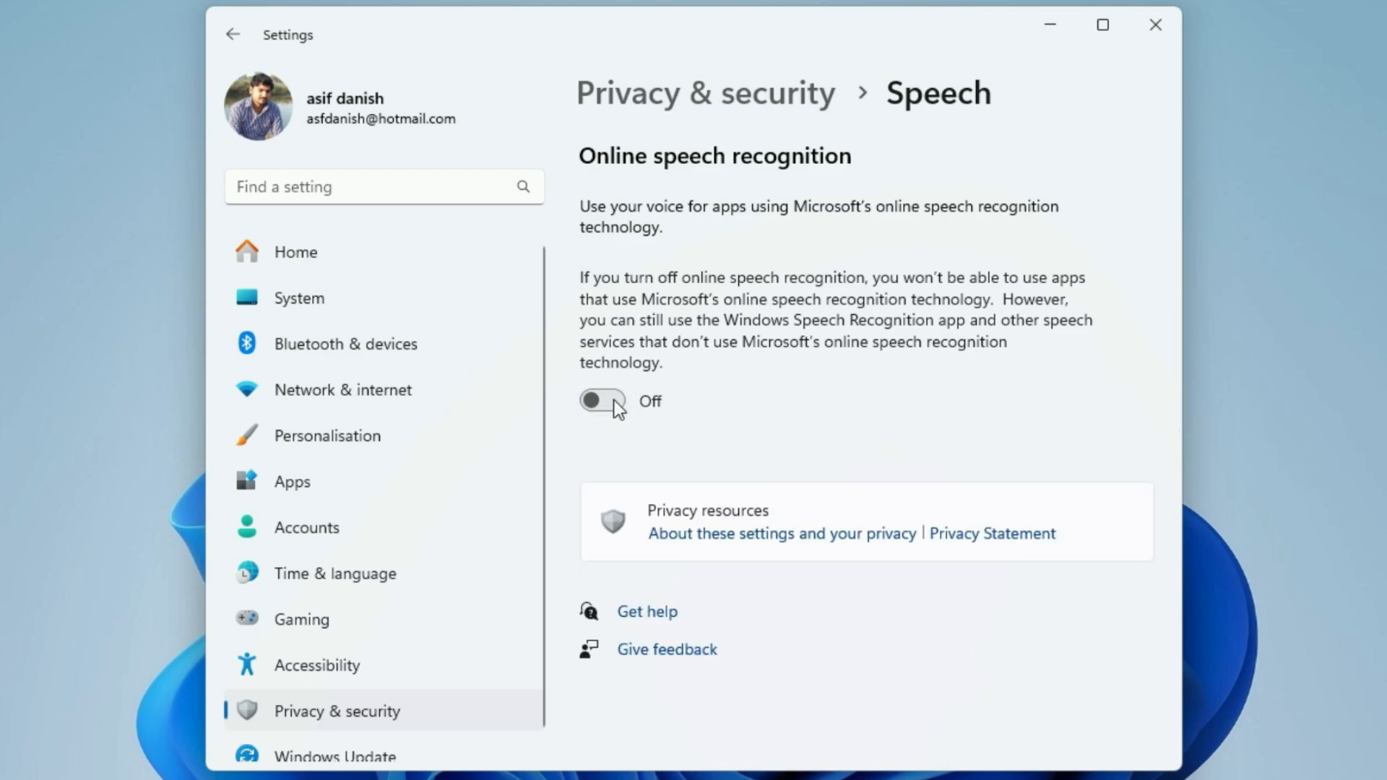
{"action": "left_click", "coordinate": [240, 37]}
Step: Check the customised inking and typing dictionary setting under Inking & typing personalisation, and return to Privacy & security
{"action": "left_click", "coordinate": [821, 600]}
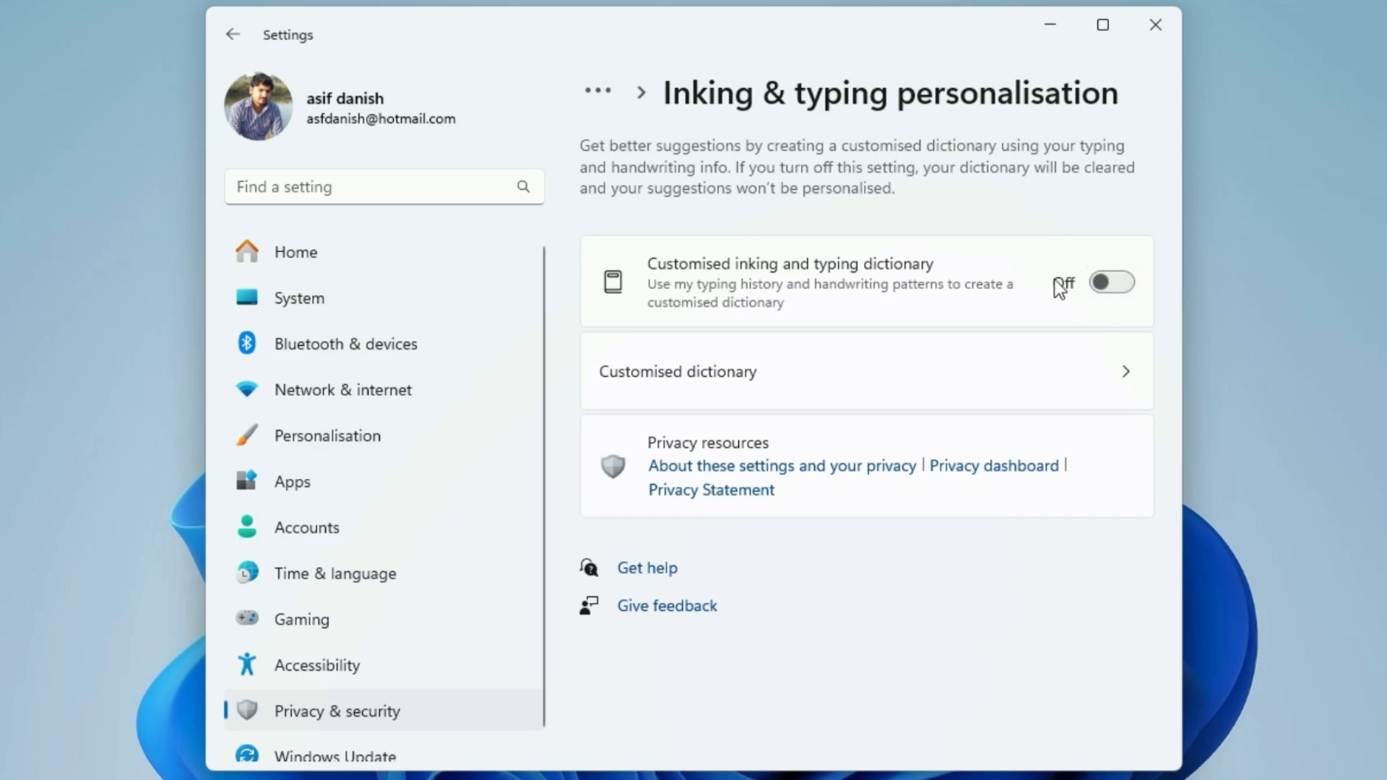
{"action": "left_click", "coordinate": [232, 34]}
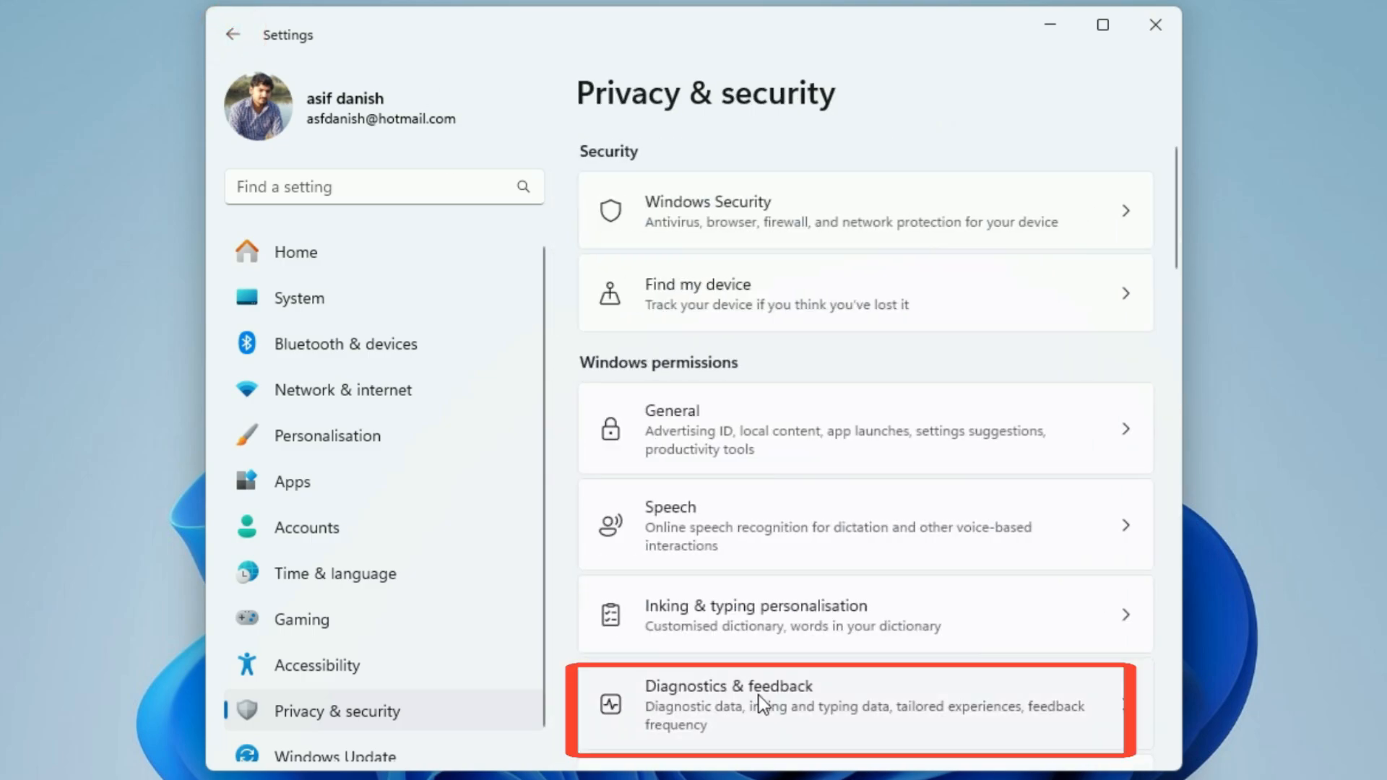
Step: Open the Diagnostics & feedback settings under Windows permissions
{"action": "left_click", "coordinate": [1004, 725]}
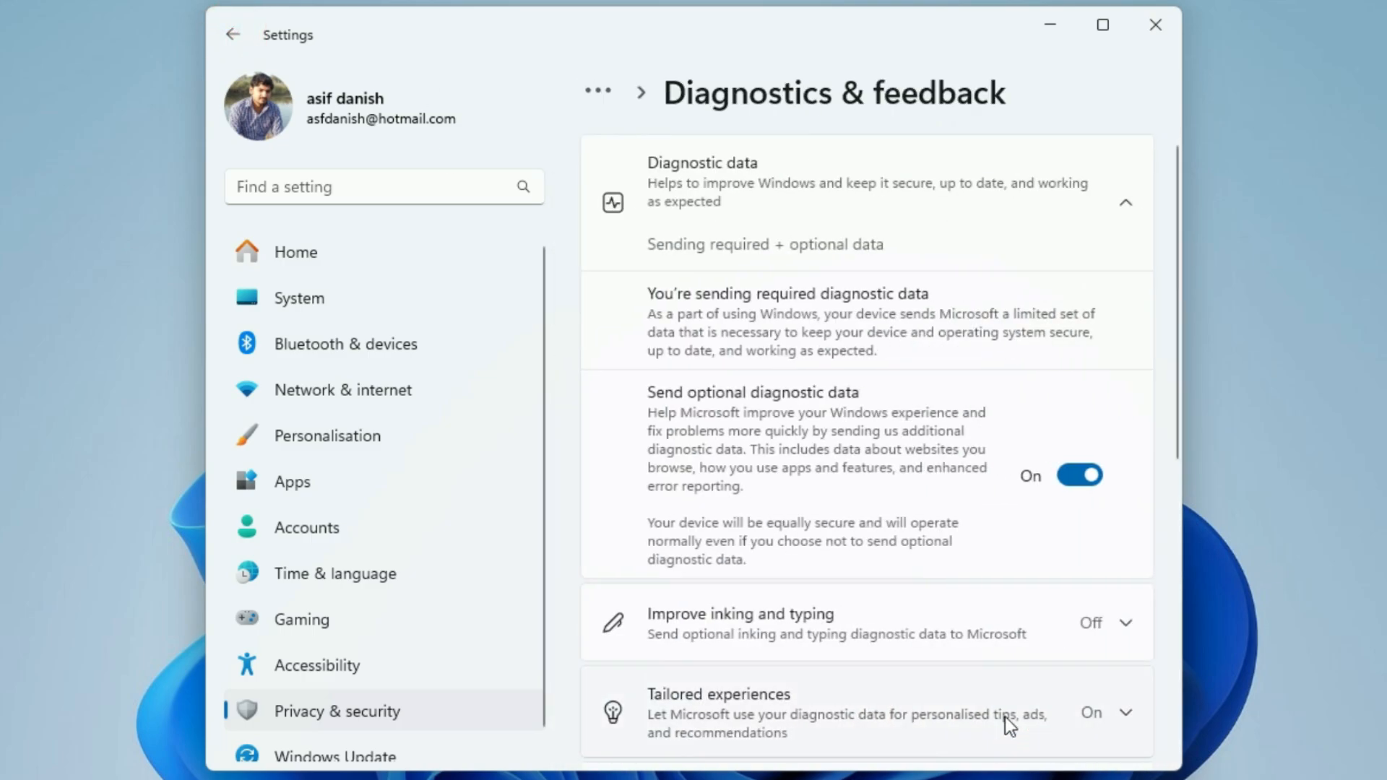